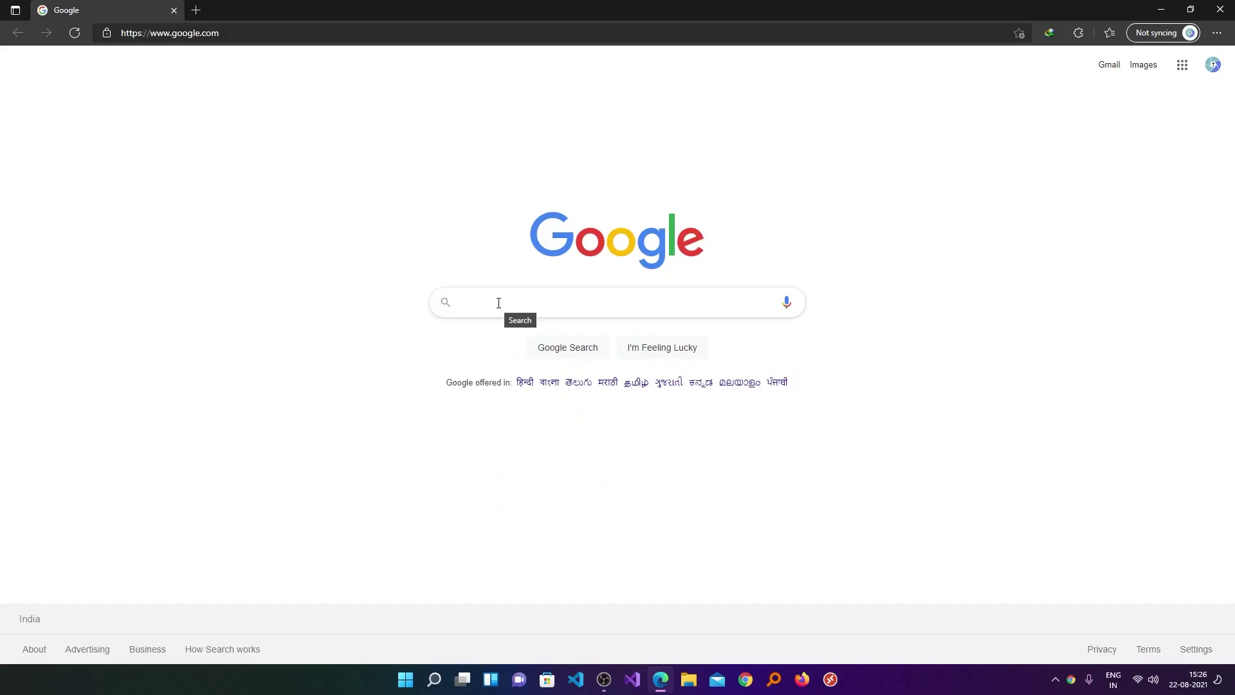
Search Google for 'join windows insider program' using the autocomplete suggestion.
click(499, 303)
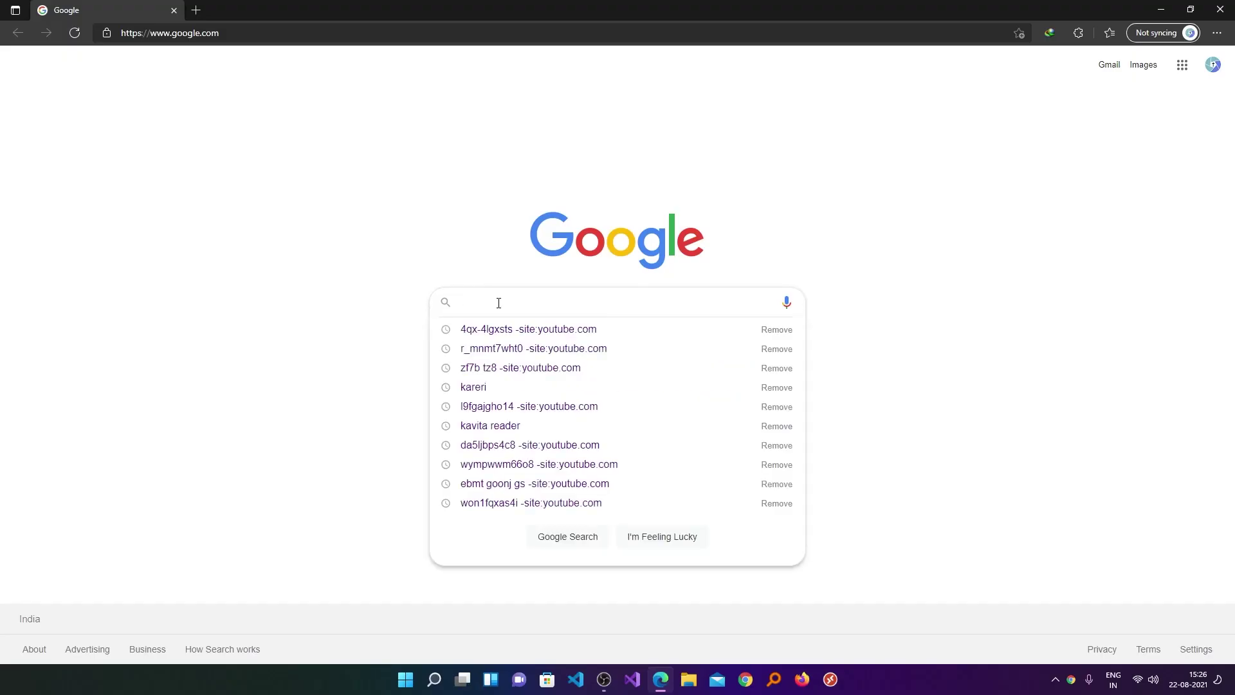
text(join windo)
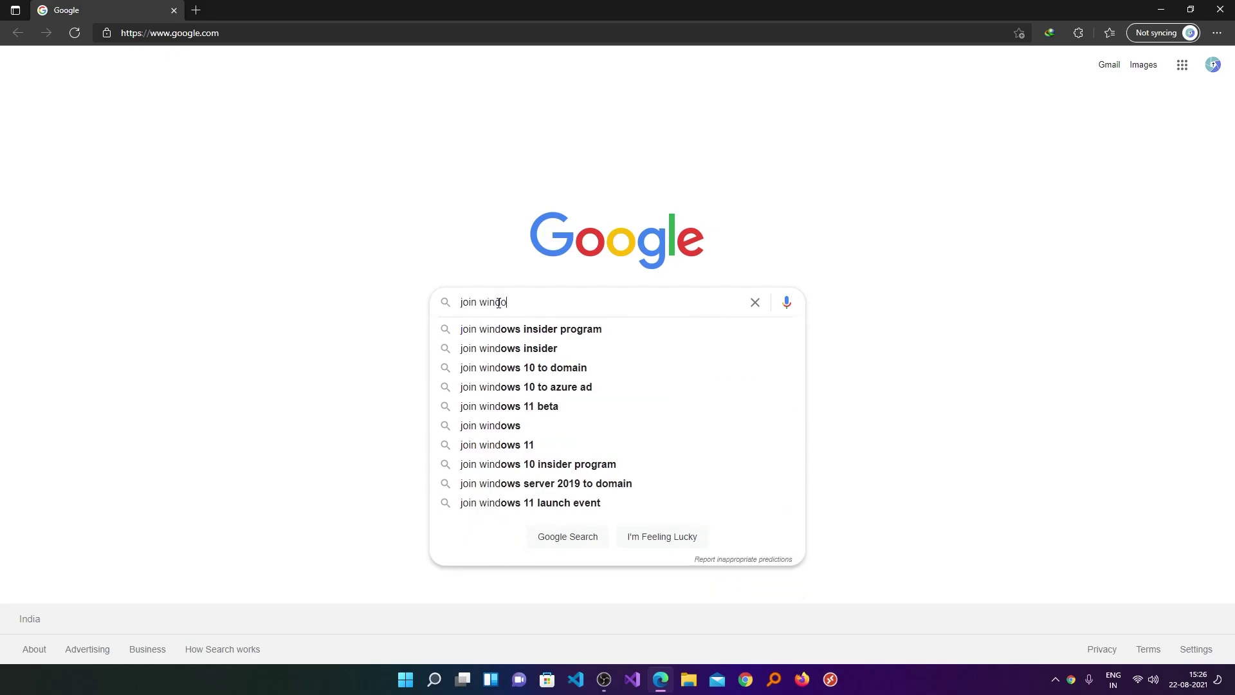
text(ws insi)
key(Down)
key(Return)
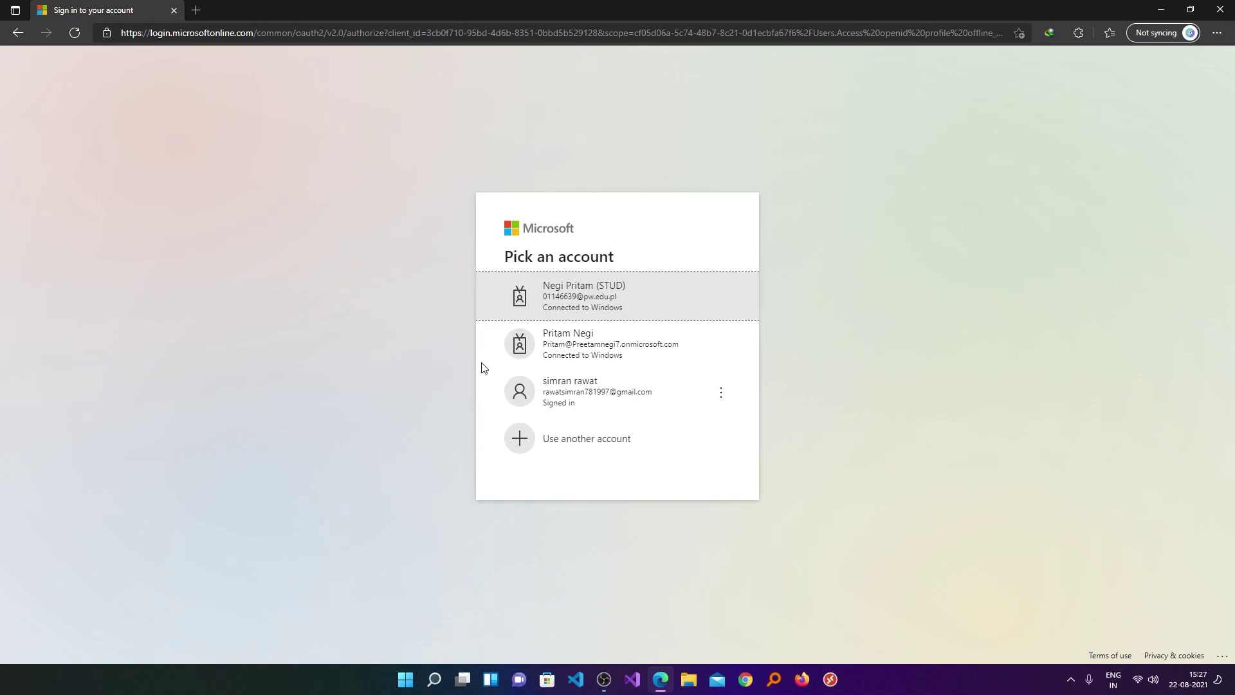
Sign in with a different, personal Microsoft account, then return to the previous page.
click(624, 447)
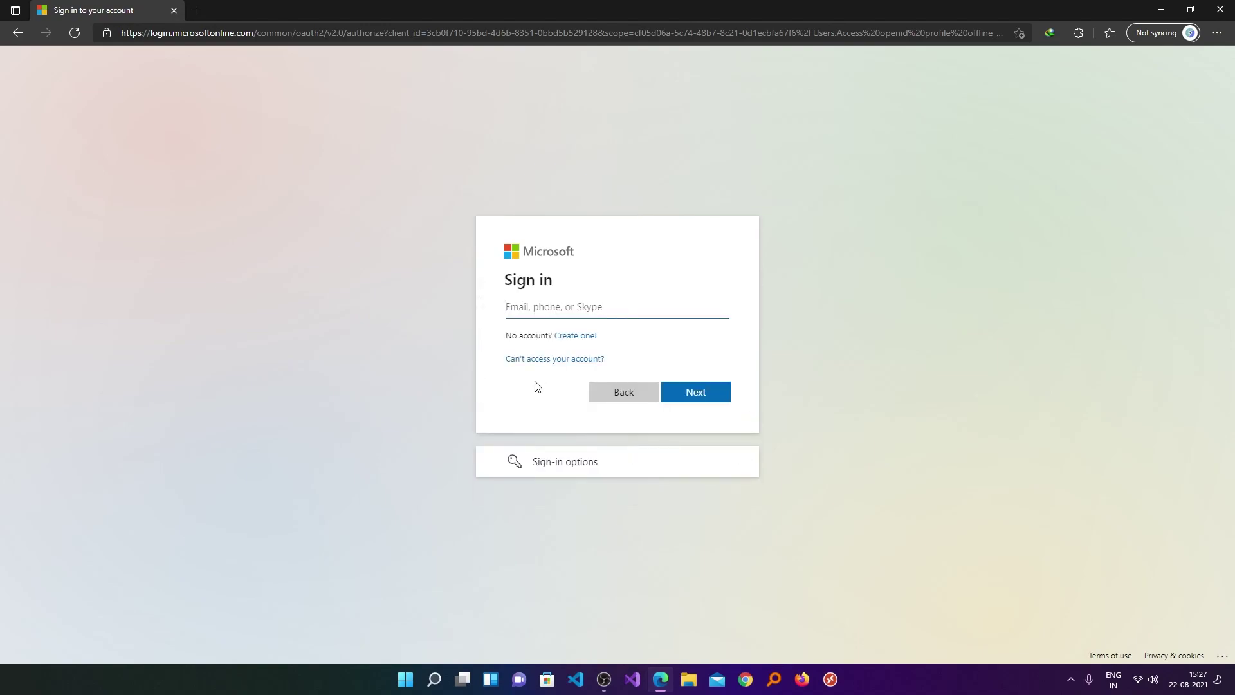
click(586, 341)
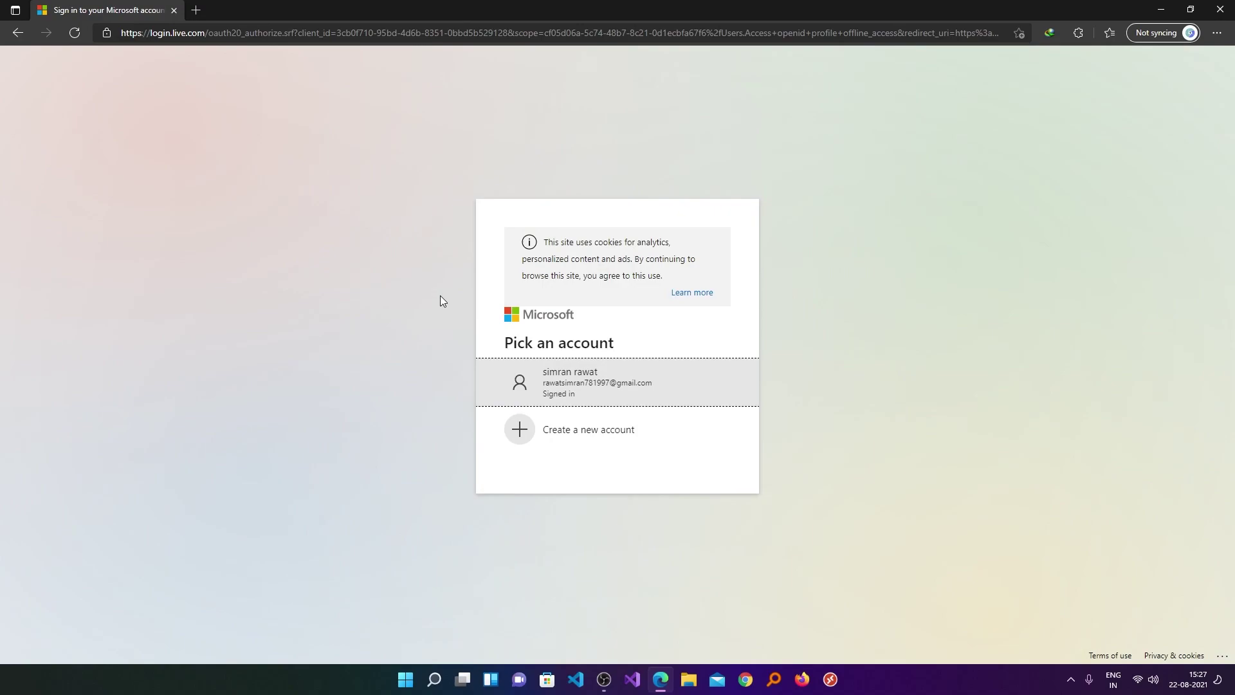
click(18, 33)
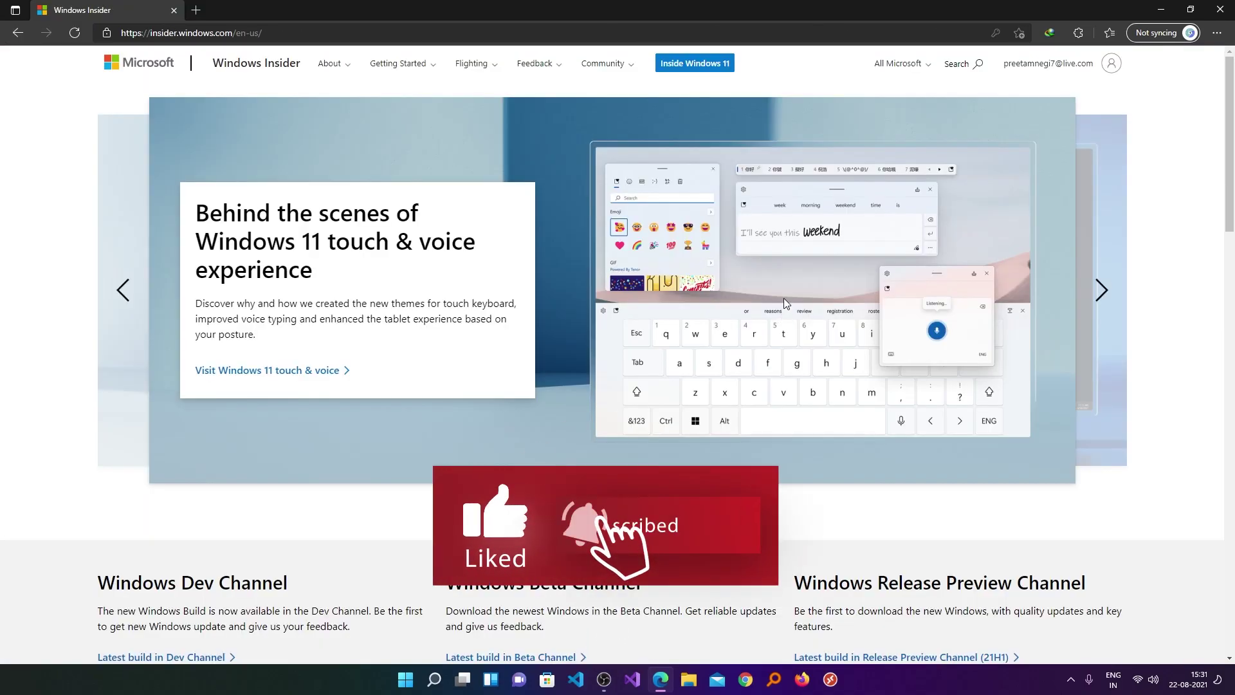
scroll(750, 297, down, 3)
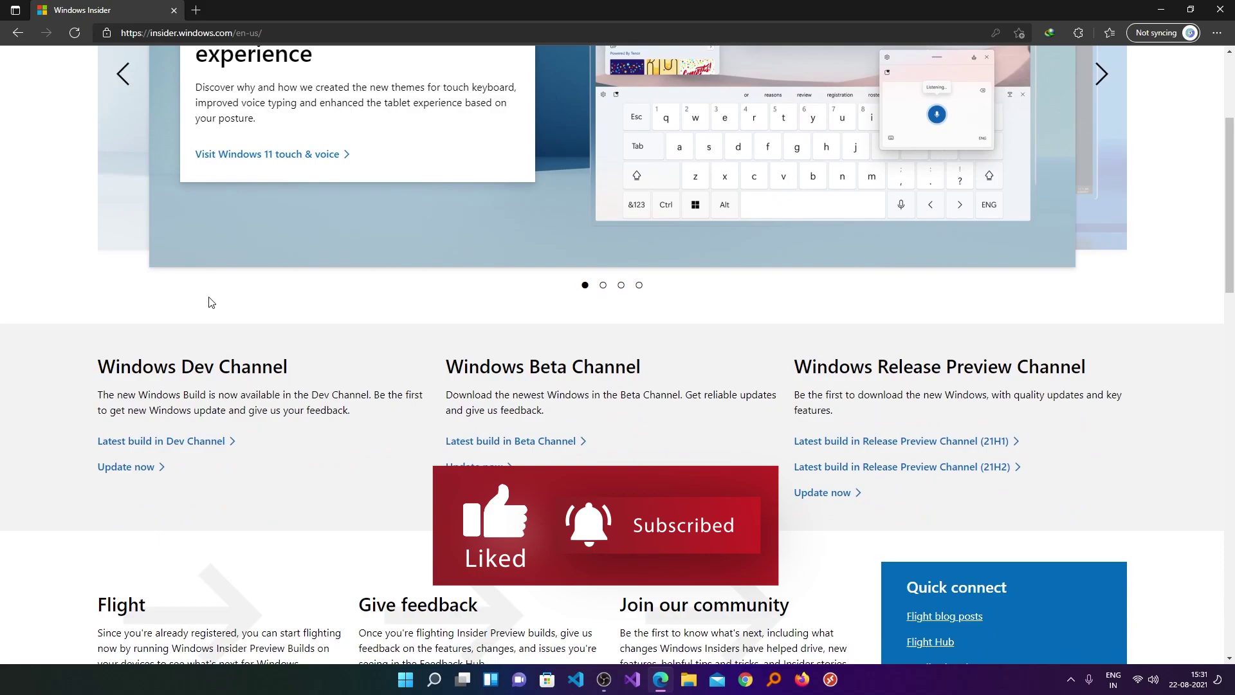
drag(99, 366, 272, 362)
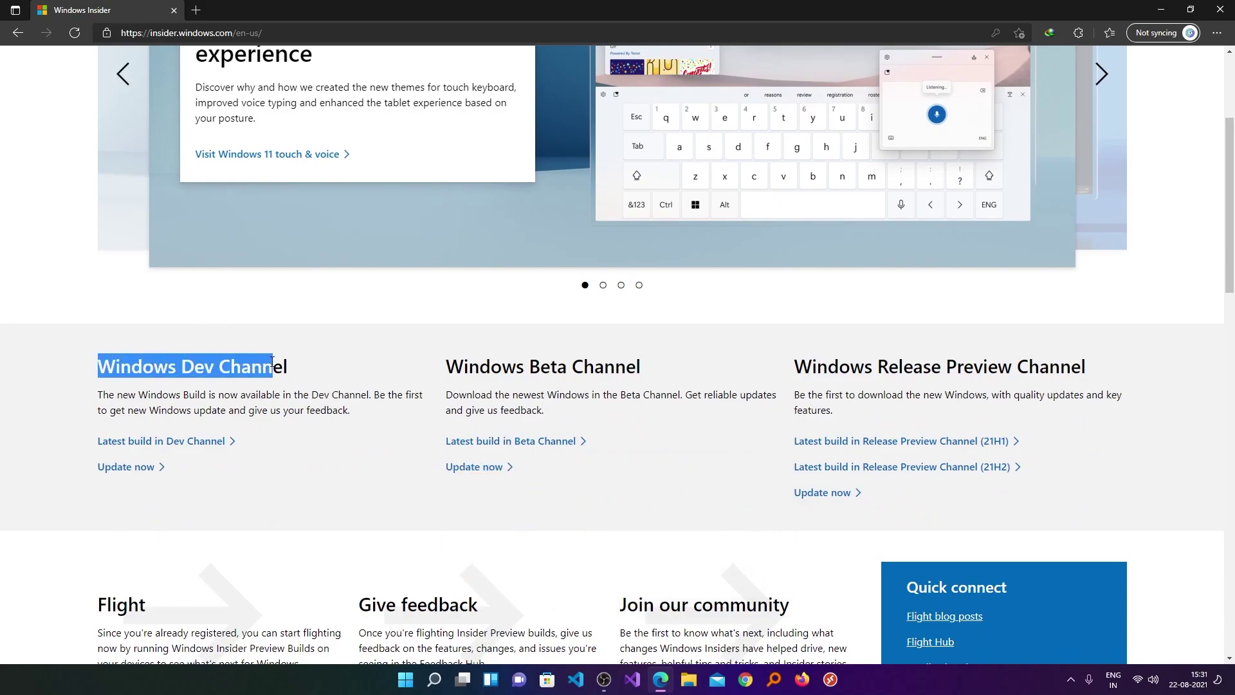
click(308, 358)
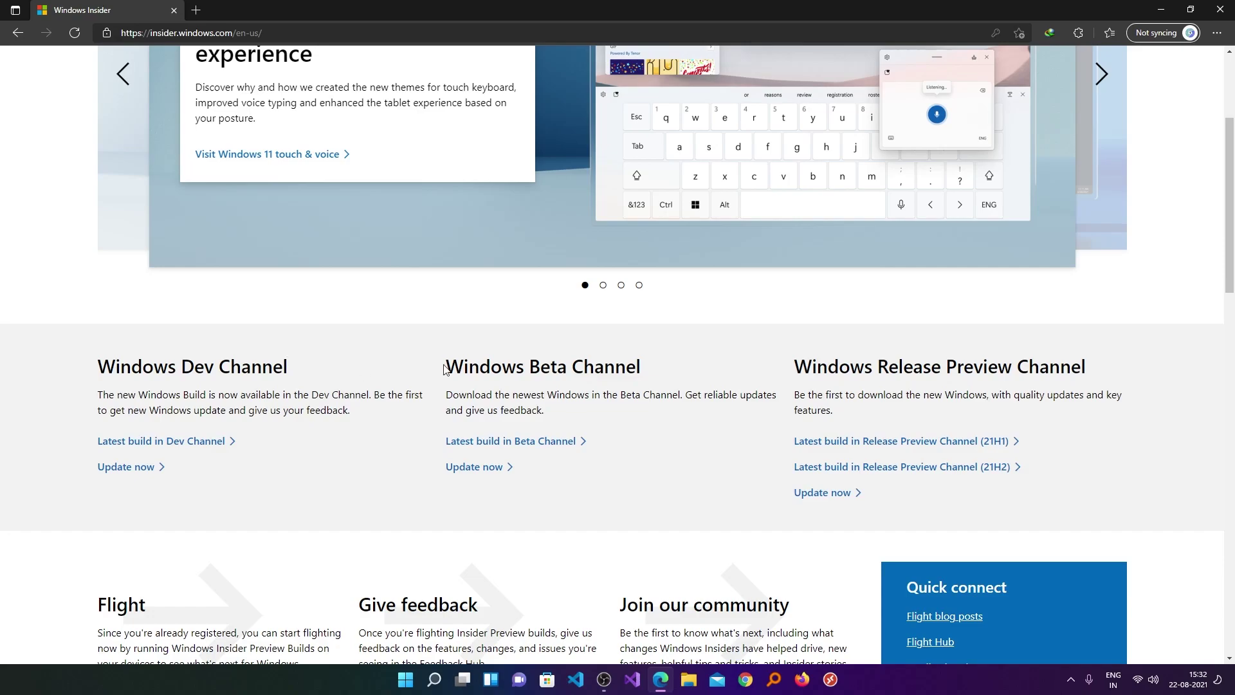
drag(446, 368, 775, 397)
click(664, 396)
click(549, 389)
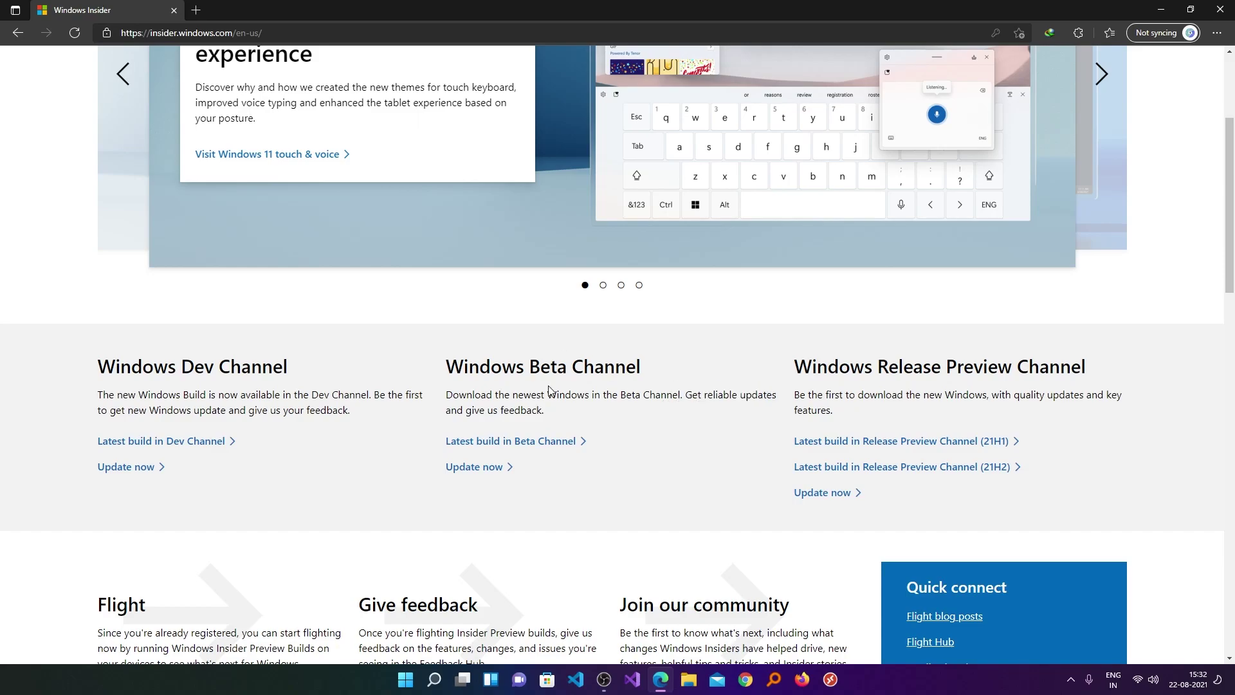
Open the latest Beta Channel build post and highlight the 'ISOs now available' heading and build 22000.132.
click(527, 449)
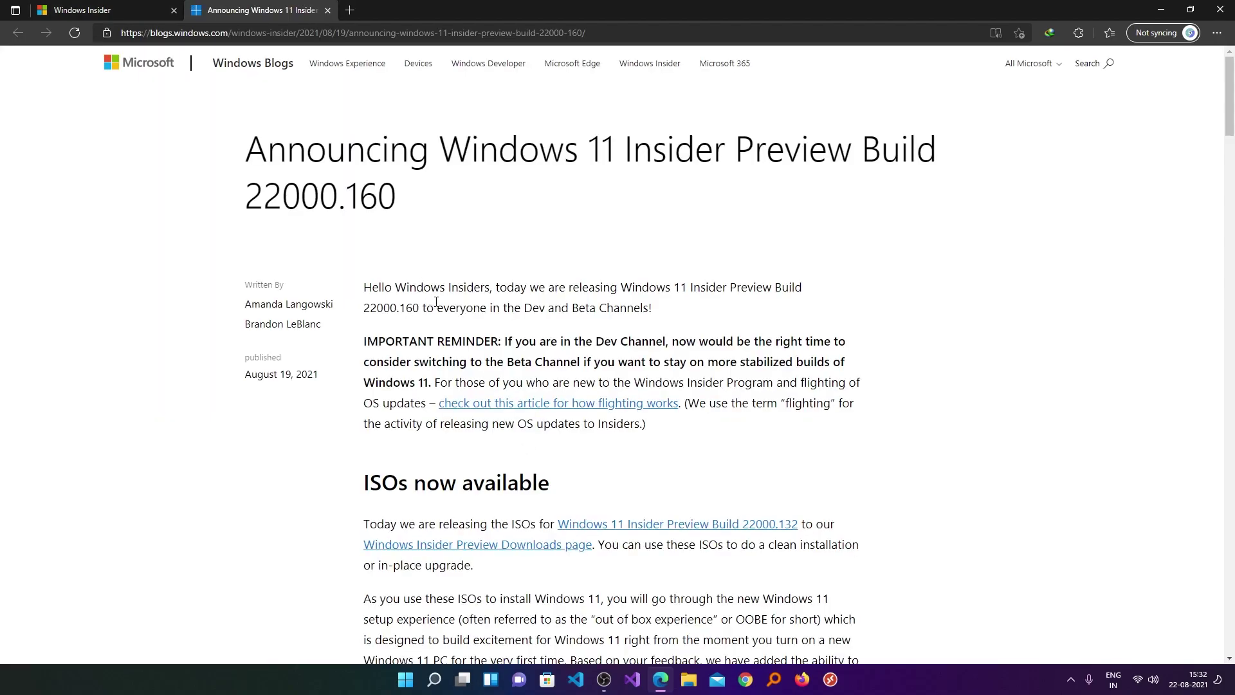
scroll(445, 301, down, 3)
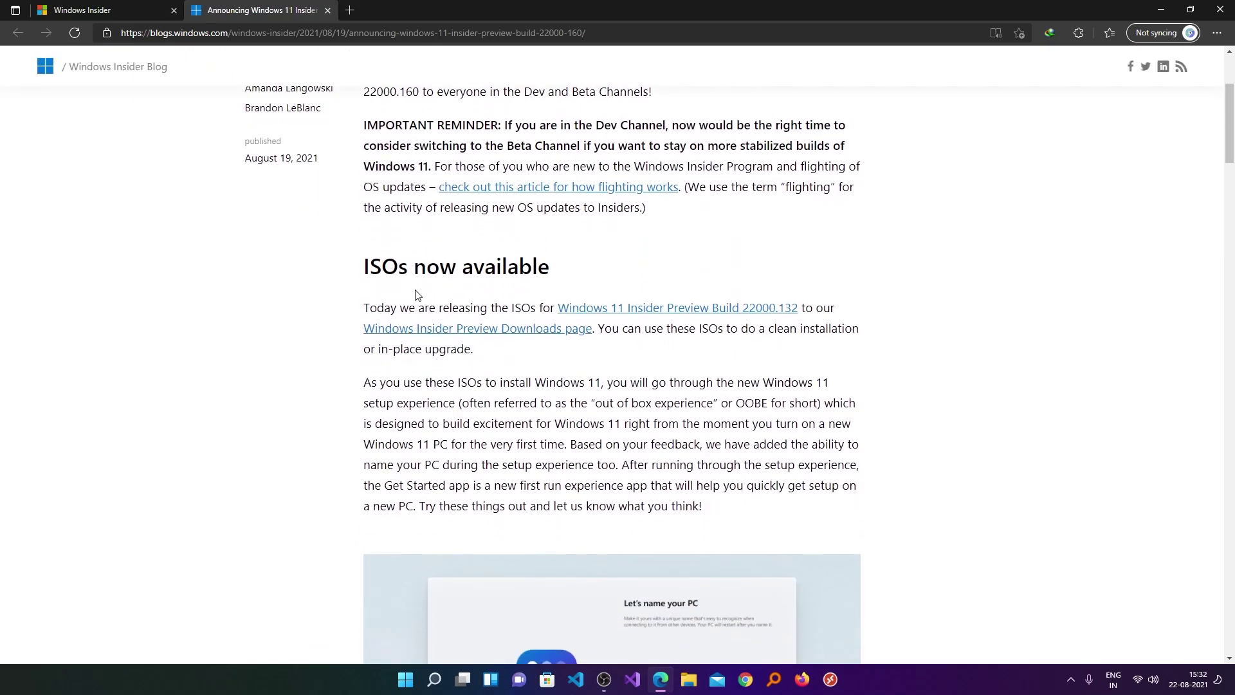
drag(372, 266, 602, 275)
click(603, 275)
drag(801, 307, 743, 308)
click(786, 263)
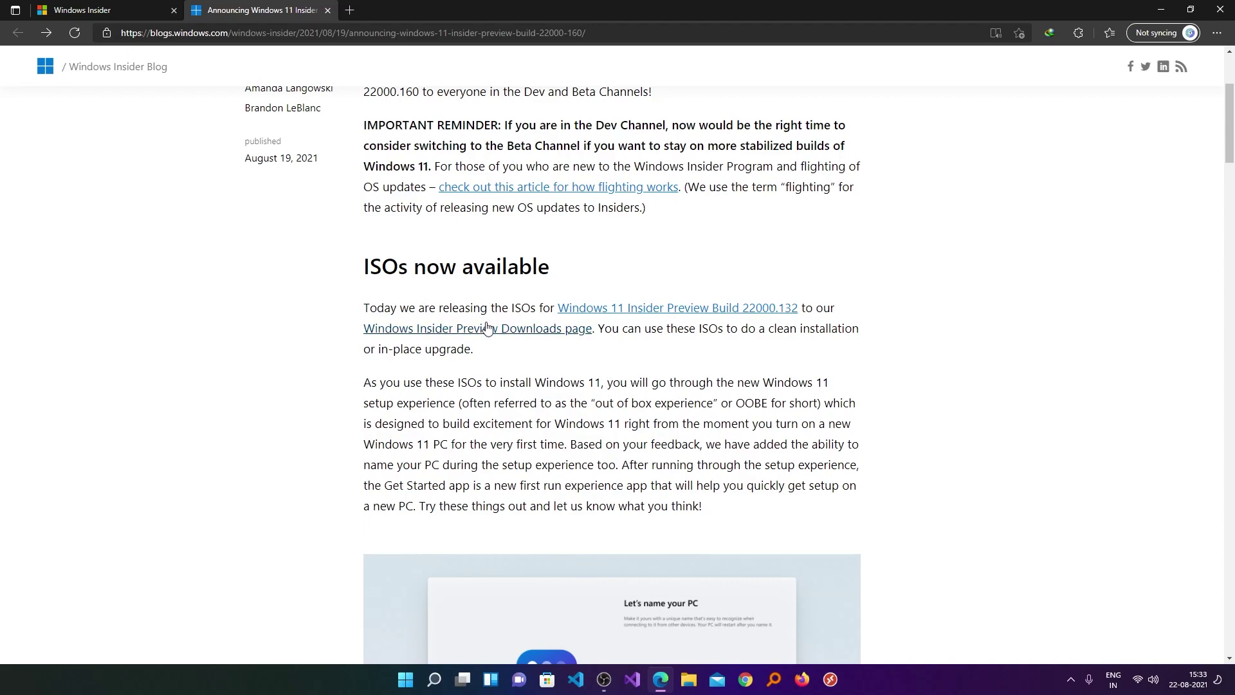
On Insider Preview Downloads, select Windows 11 Insider Preview (Beta Channel) Build 22000.132 as the edition.
click(526, 334)
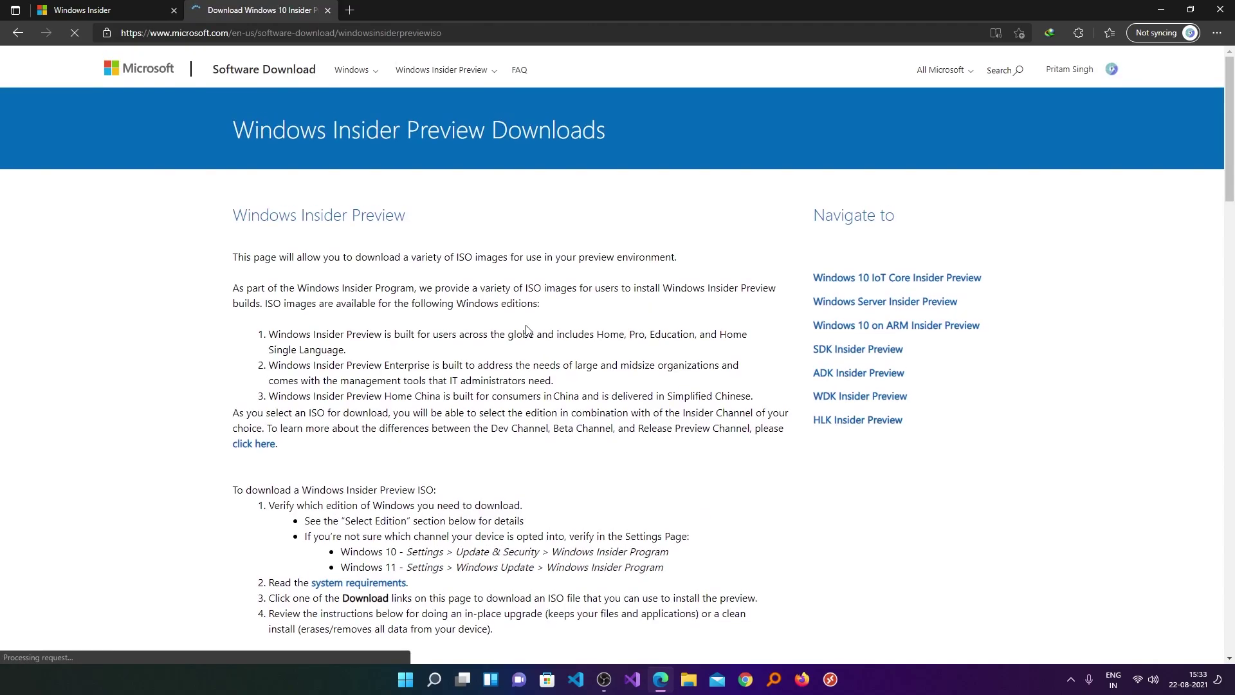
scroll(527, 327, down, 3)
scroll(527, 327, down, 15)
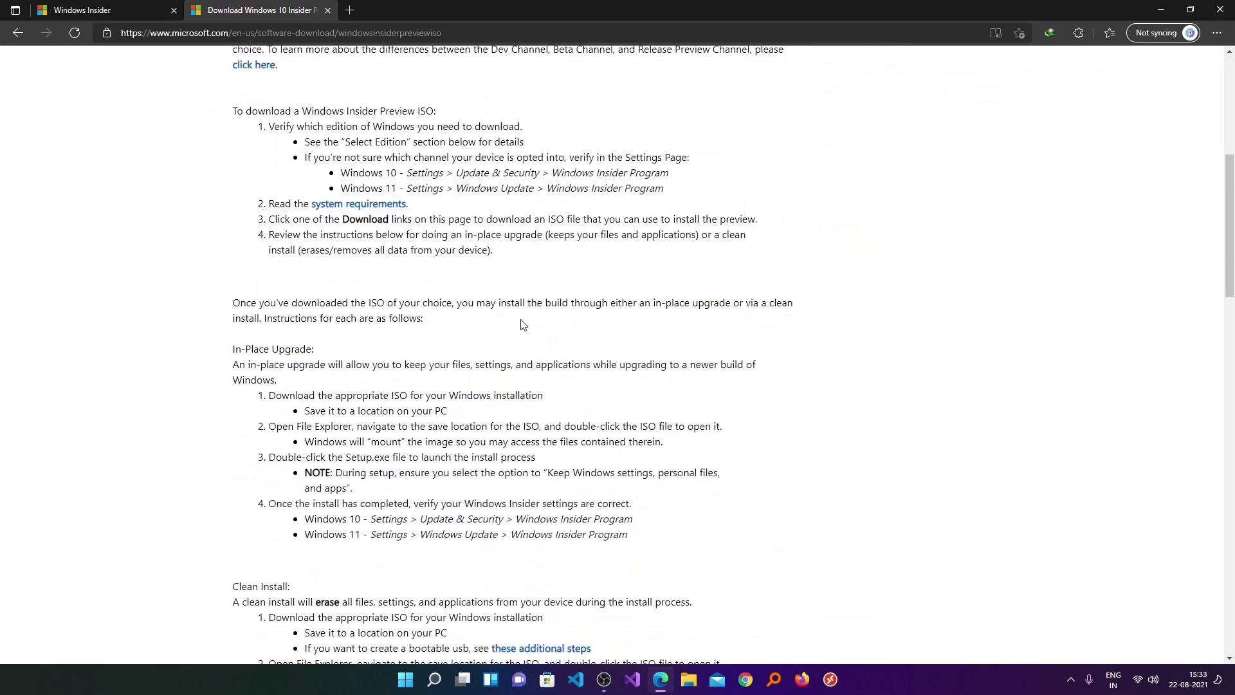
scroll(463, 311, down, 5)
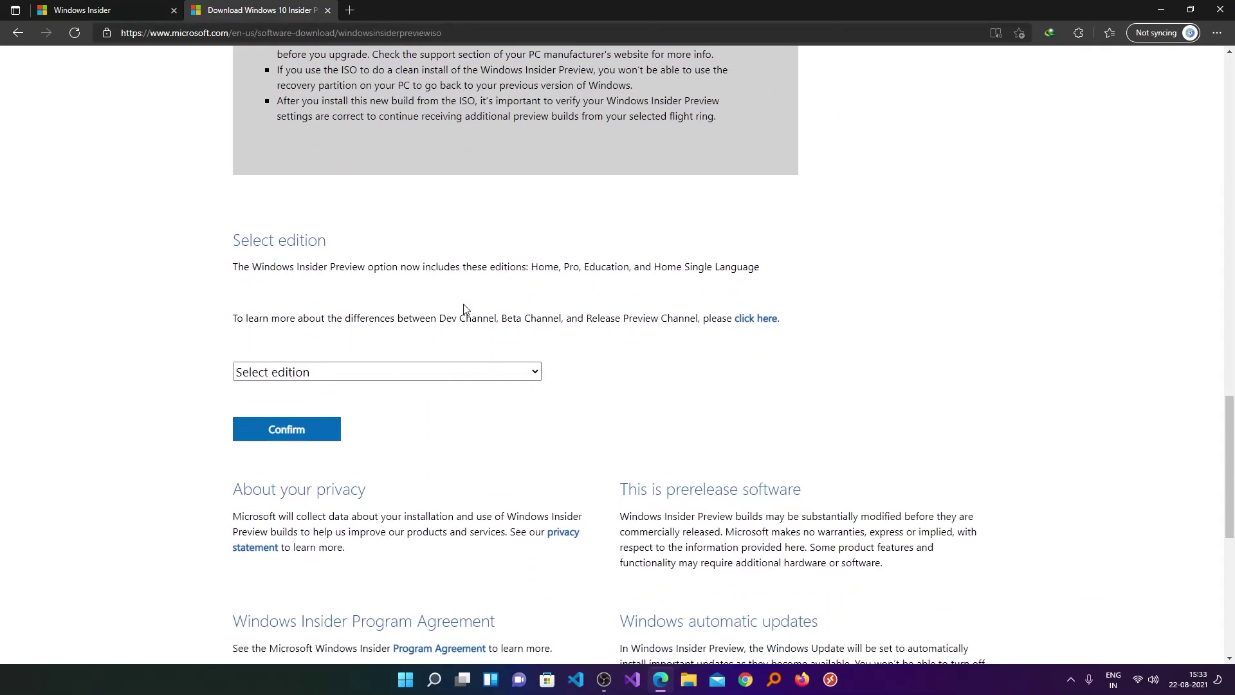
click(453, 335)
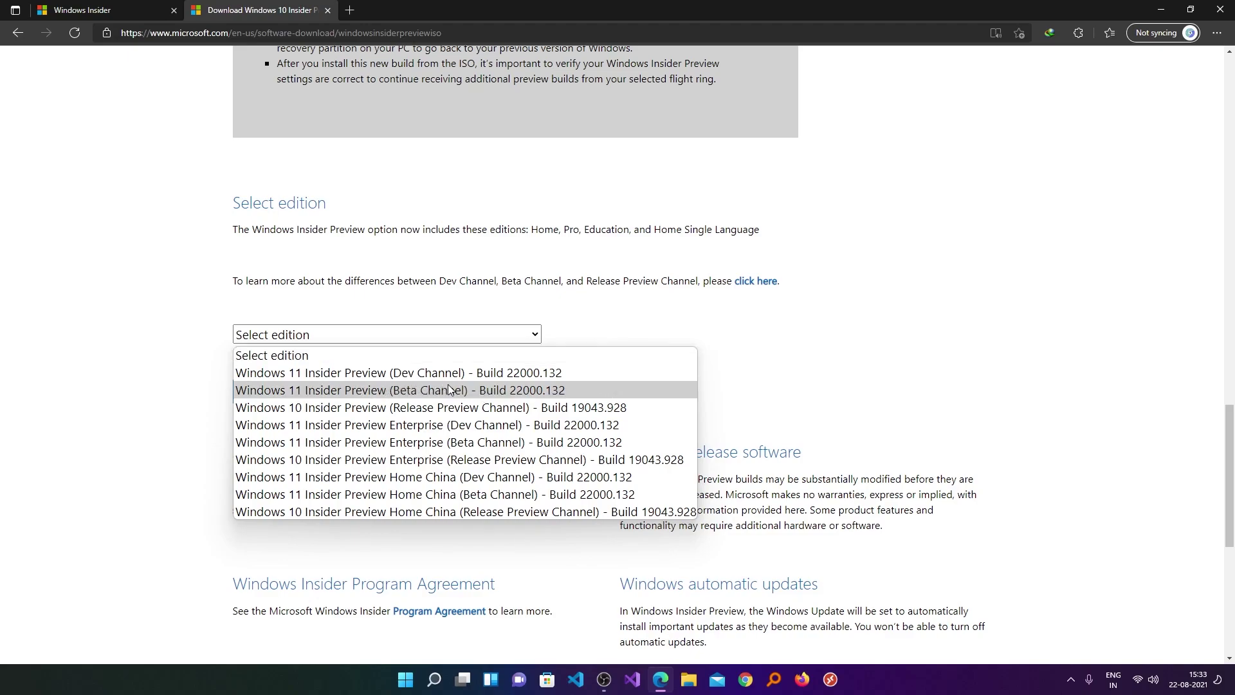
click(518, 393)
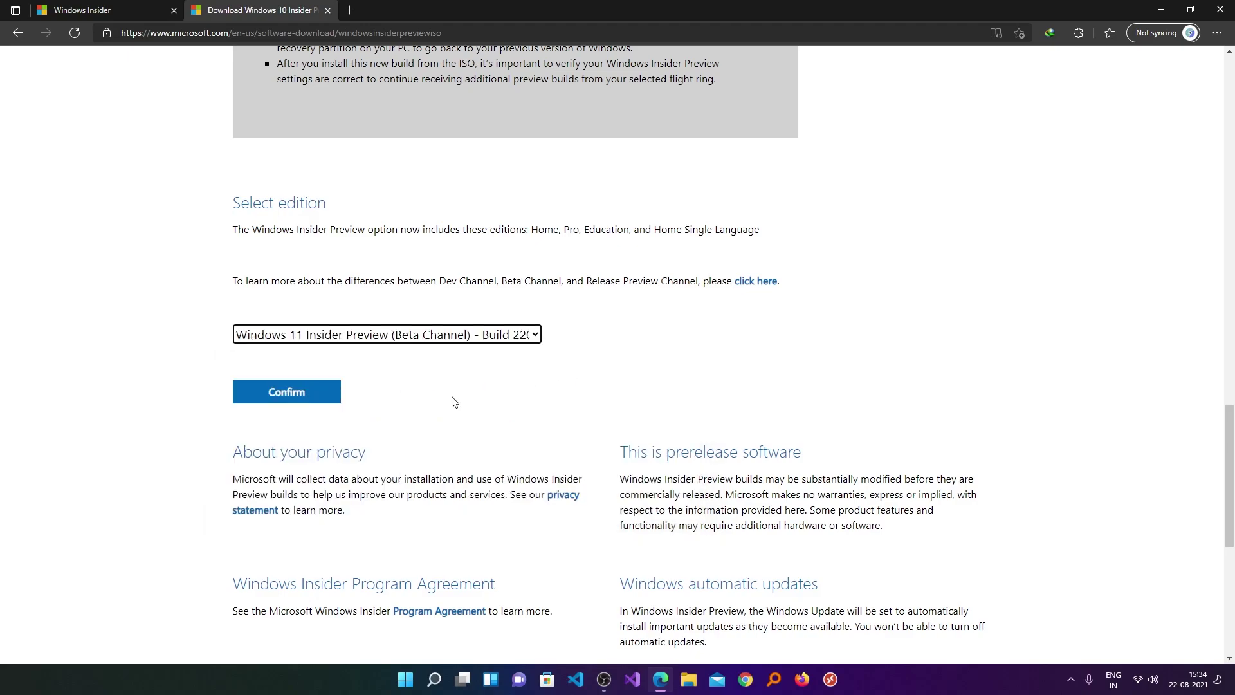
Confirm the edition, then choose and confirm English as the product language.
click(327, 399)
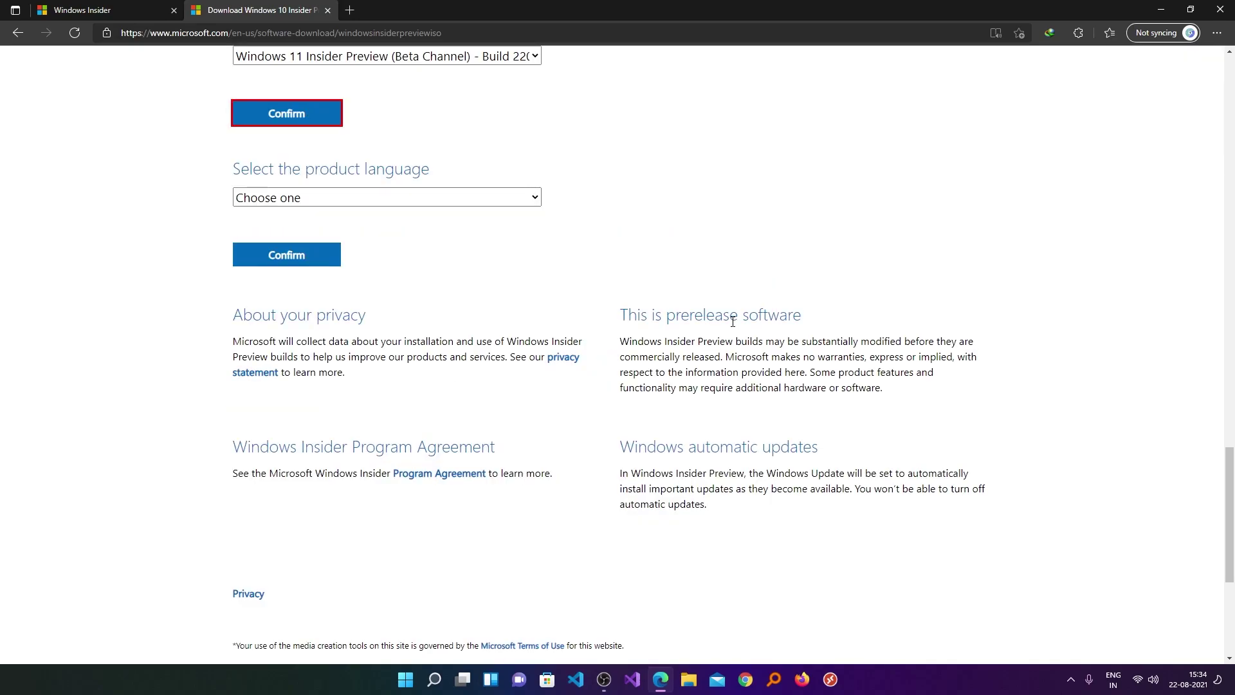
click(386, 196)
drag(538, 407, 539, 295)
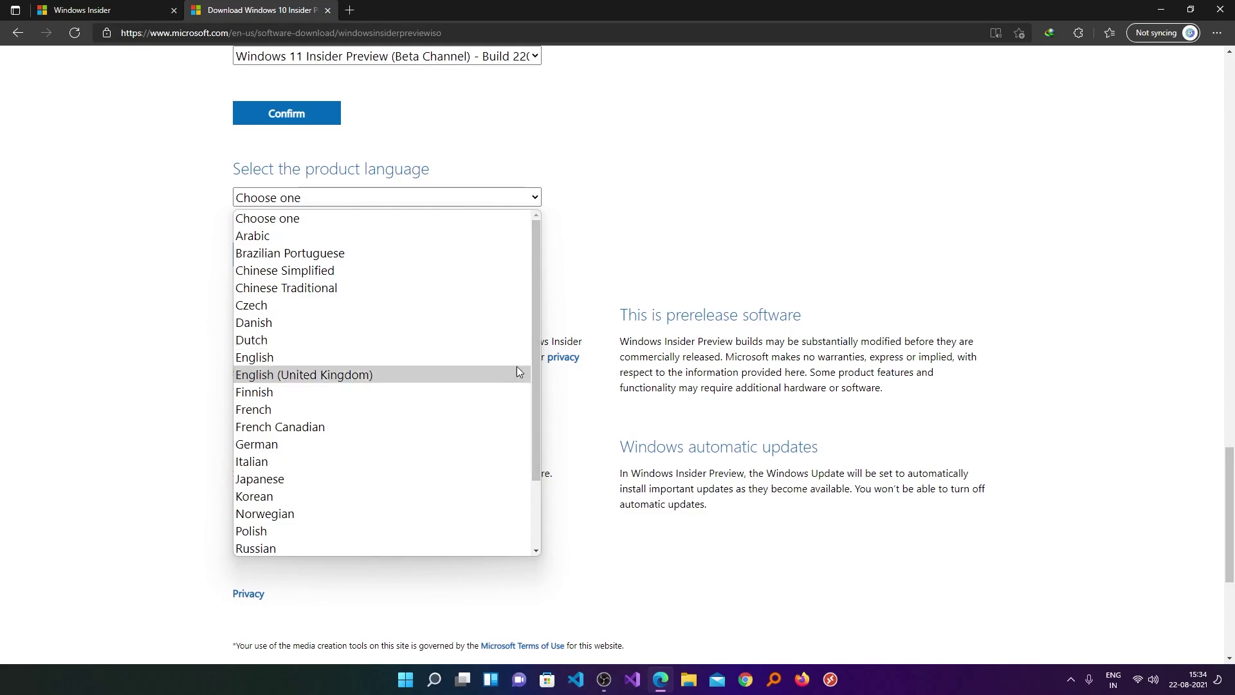
click(375, 356)
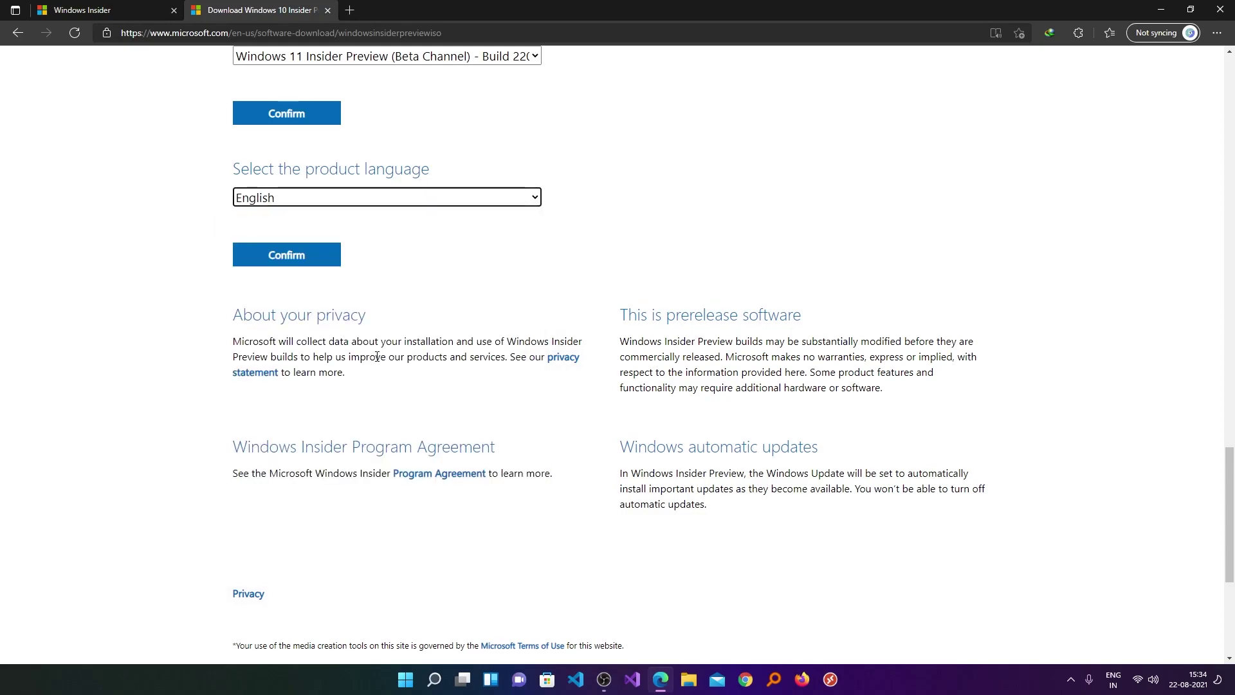
click(296, 260)
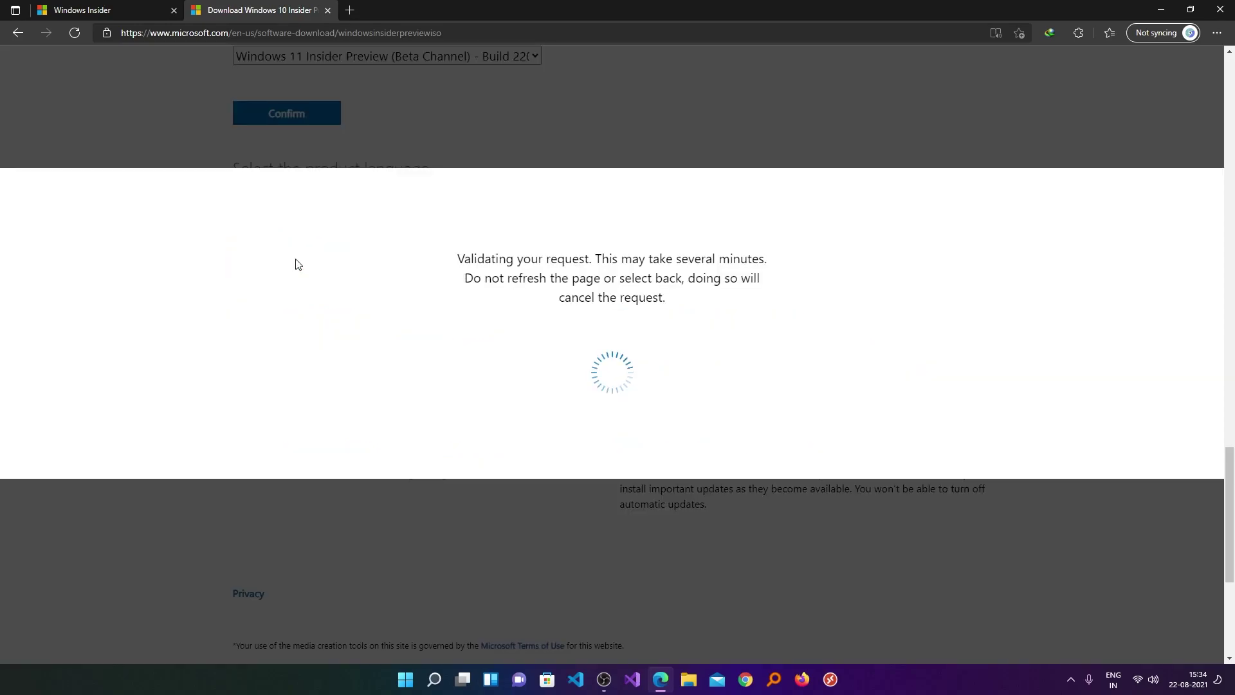
scroll(324, 269, up, 2)
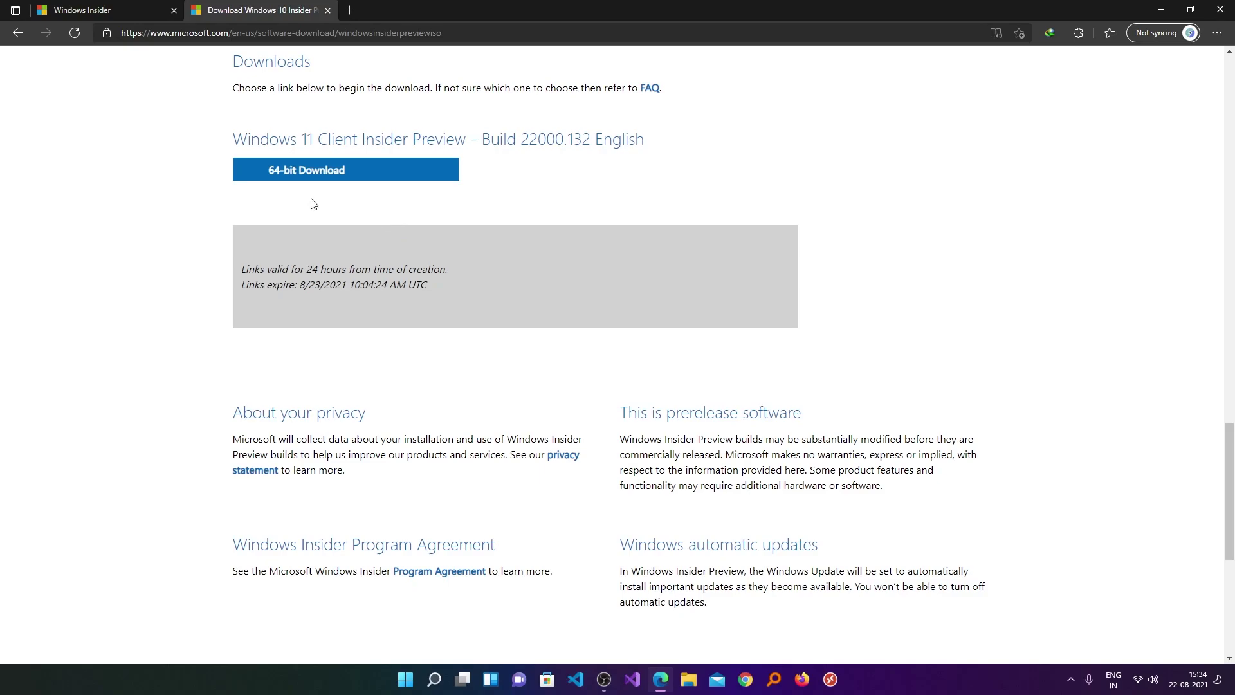
Start the 64-bit Windows 11 ISO download in IDM and open a new Edge tab.
click(322, 173)
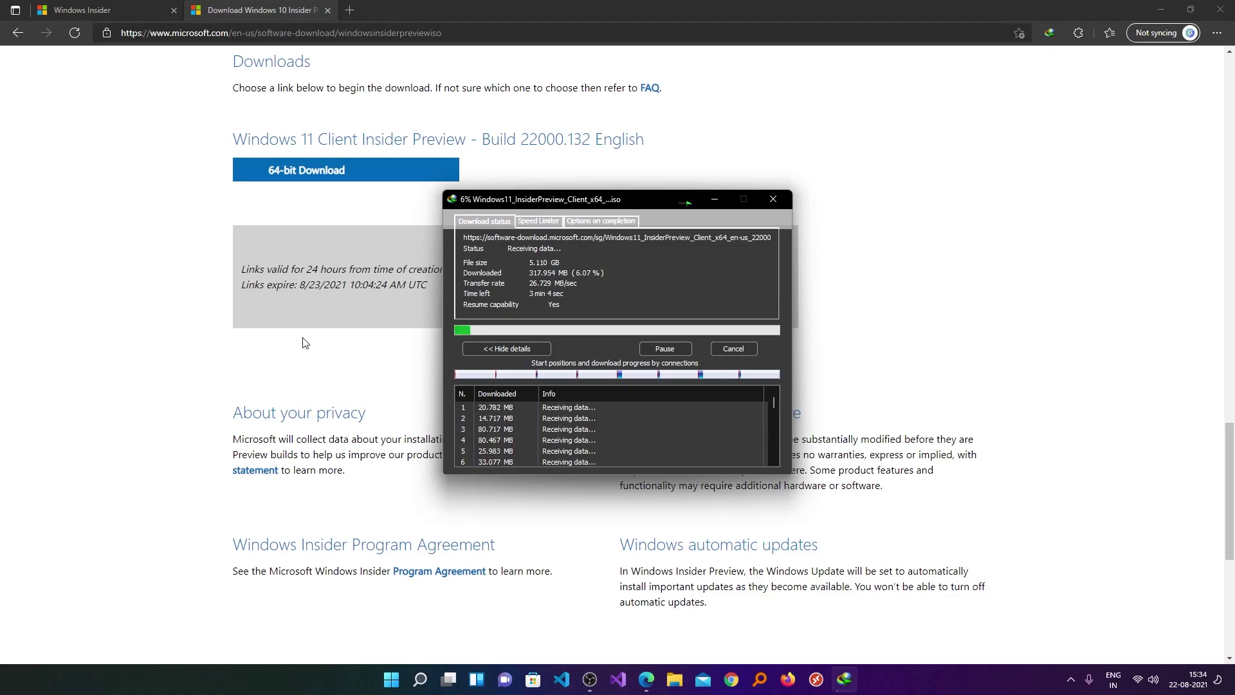
click(345, 10)
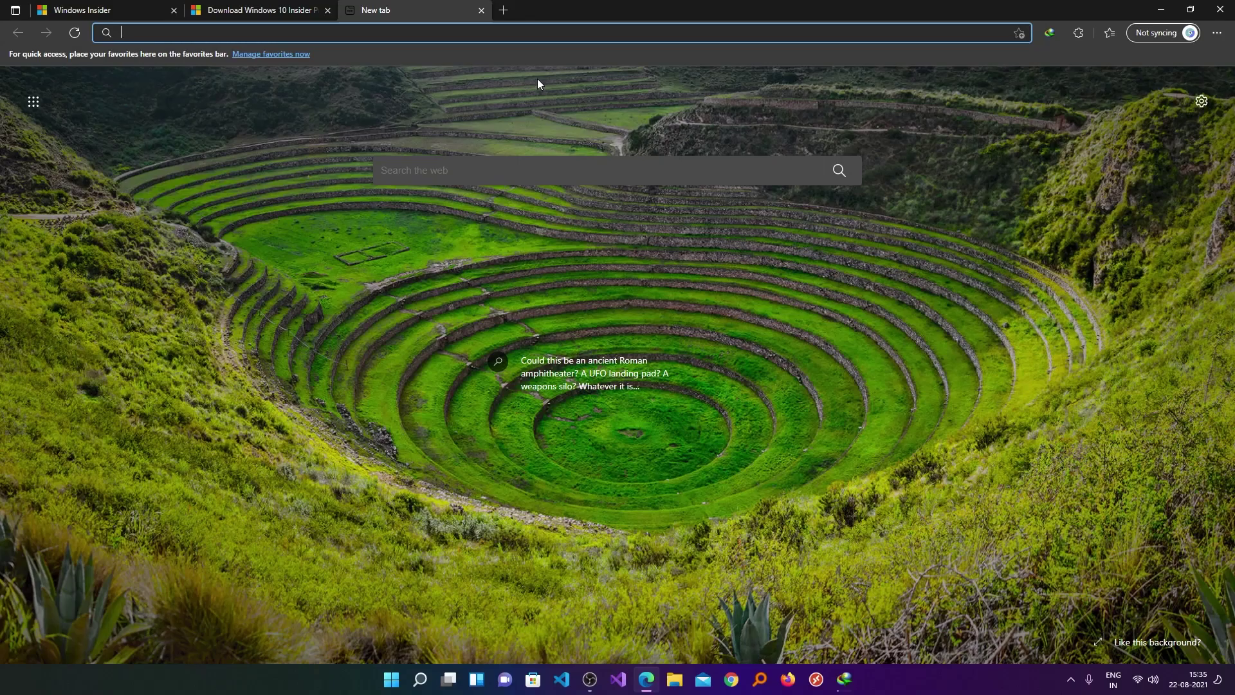
Search 'rufus', open rufus.ie and click the Rufus 3.15 download link.
text(rufus)
key(Return)
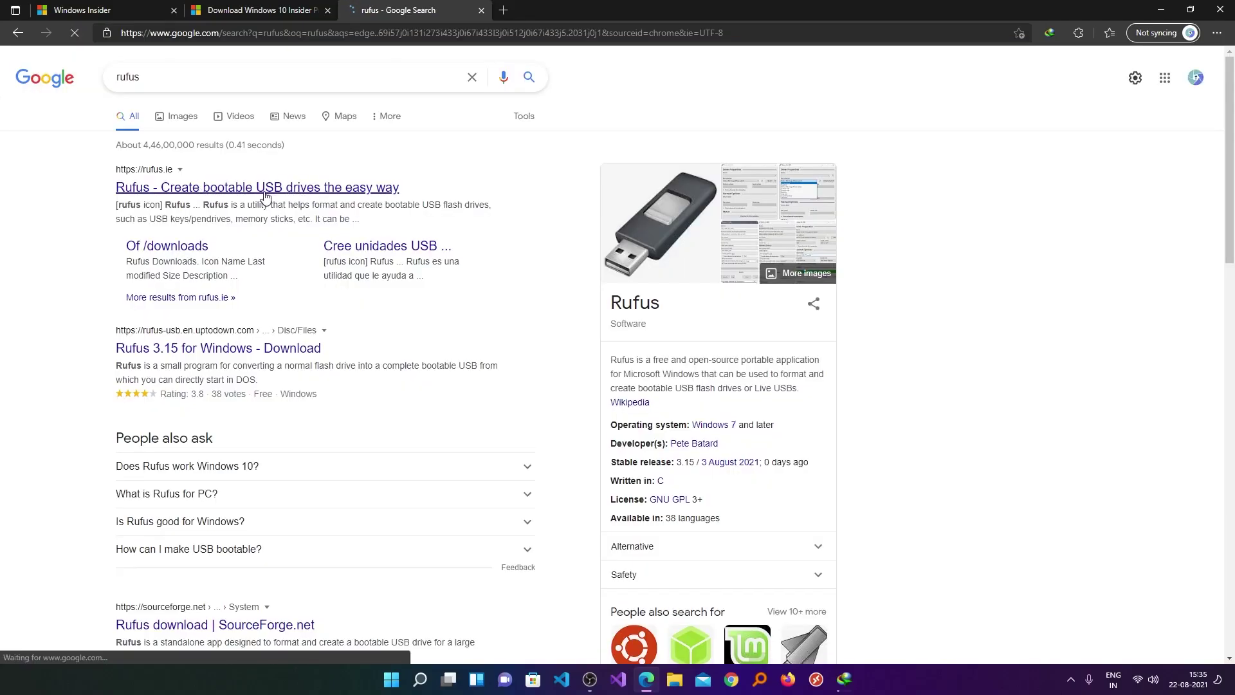
click(265, 195)
scroll(615, 356, down, 4)
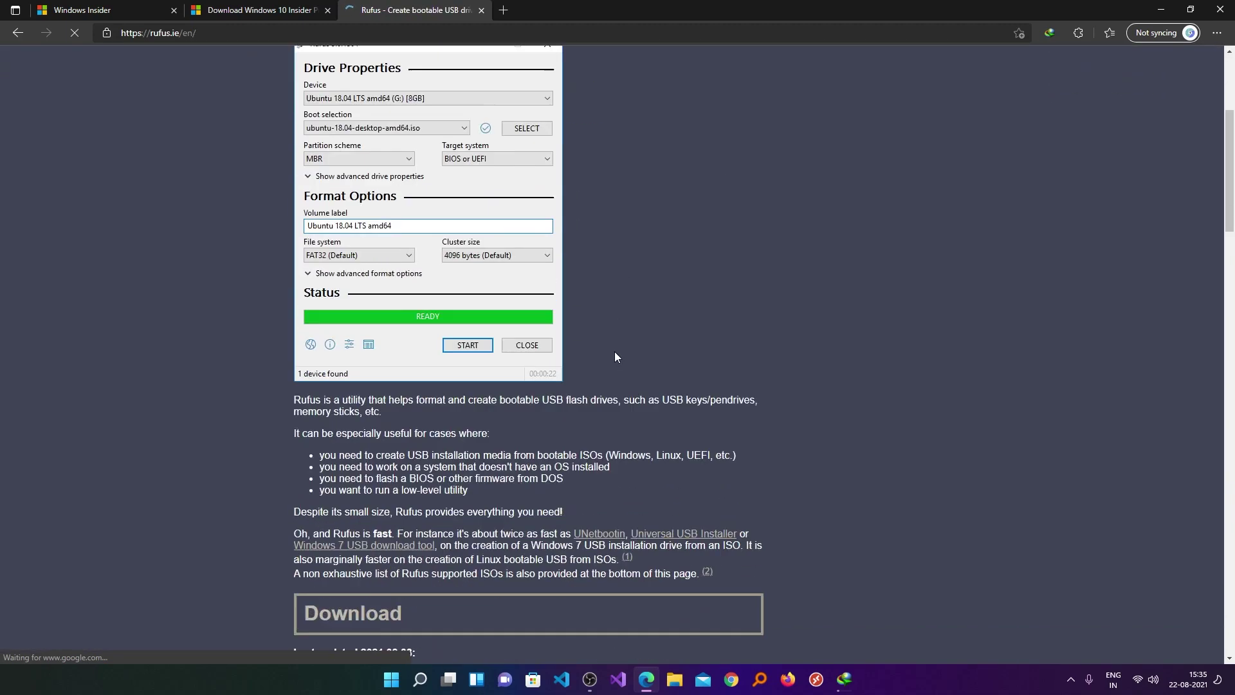
scroll(615, 356, down, 5)
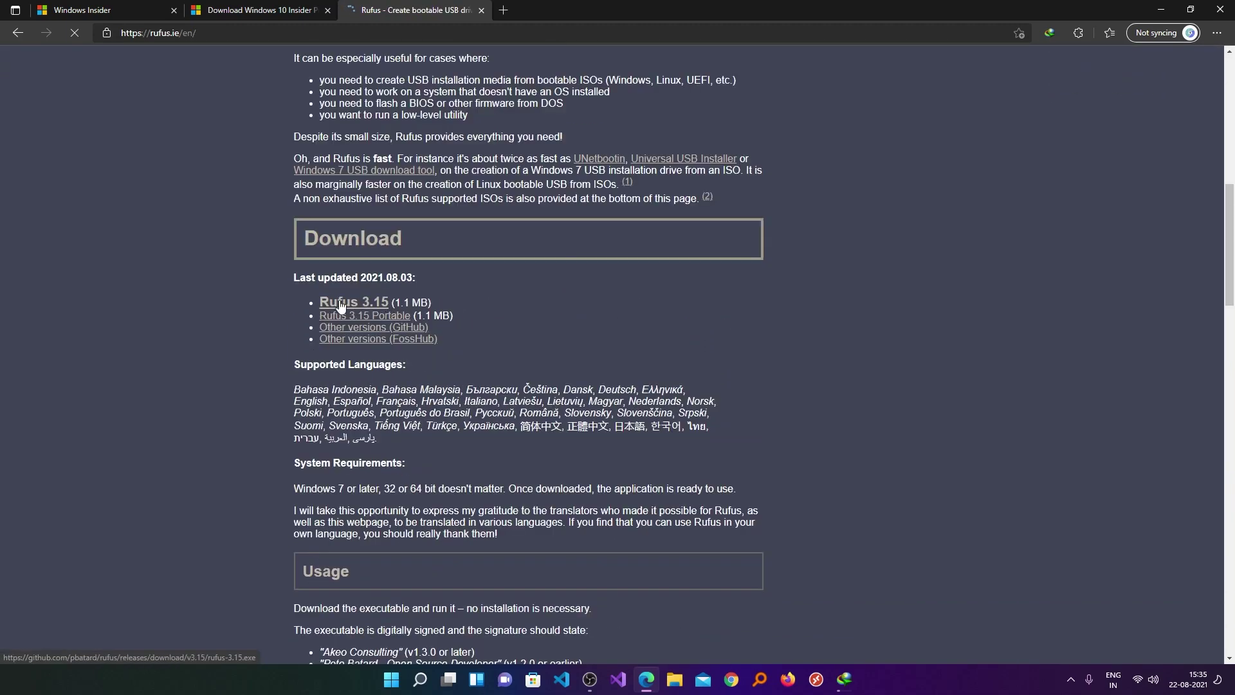
click(379, 305)
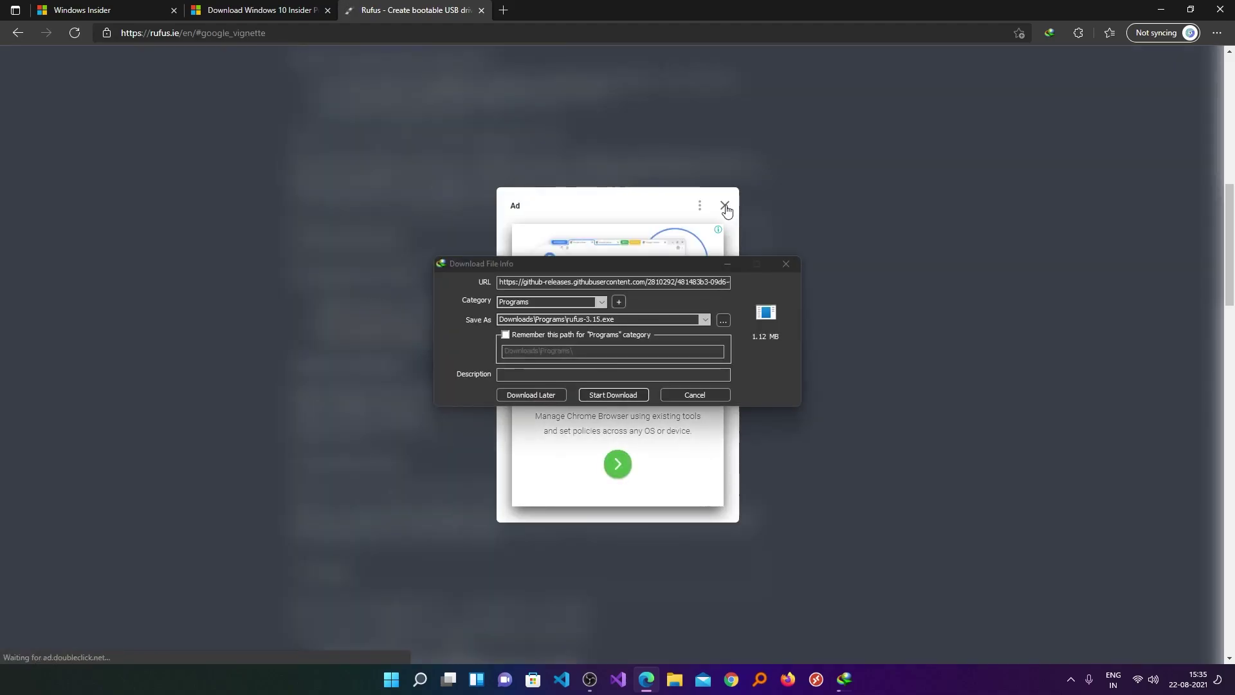
Start saving rufus-3.15.exe, dismiss the advert, and check the Windows 11 ISO download progress.
click(608, 393)
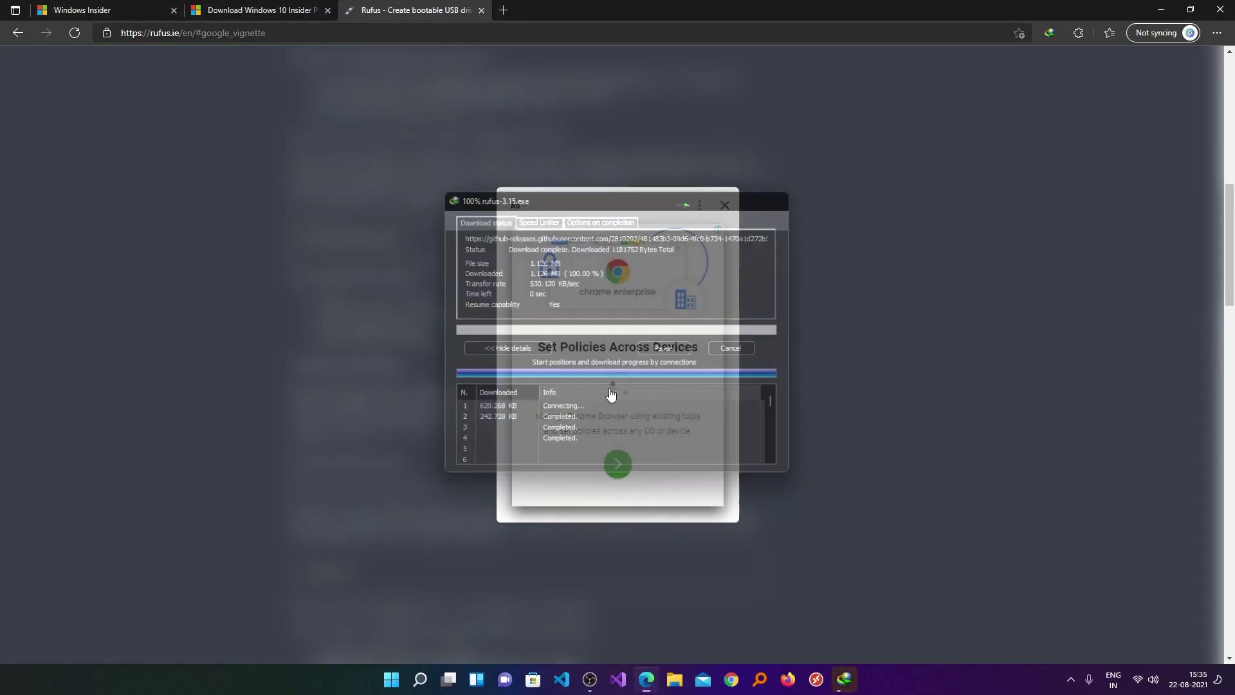
click(729, 207)
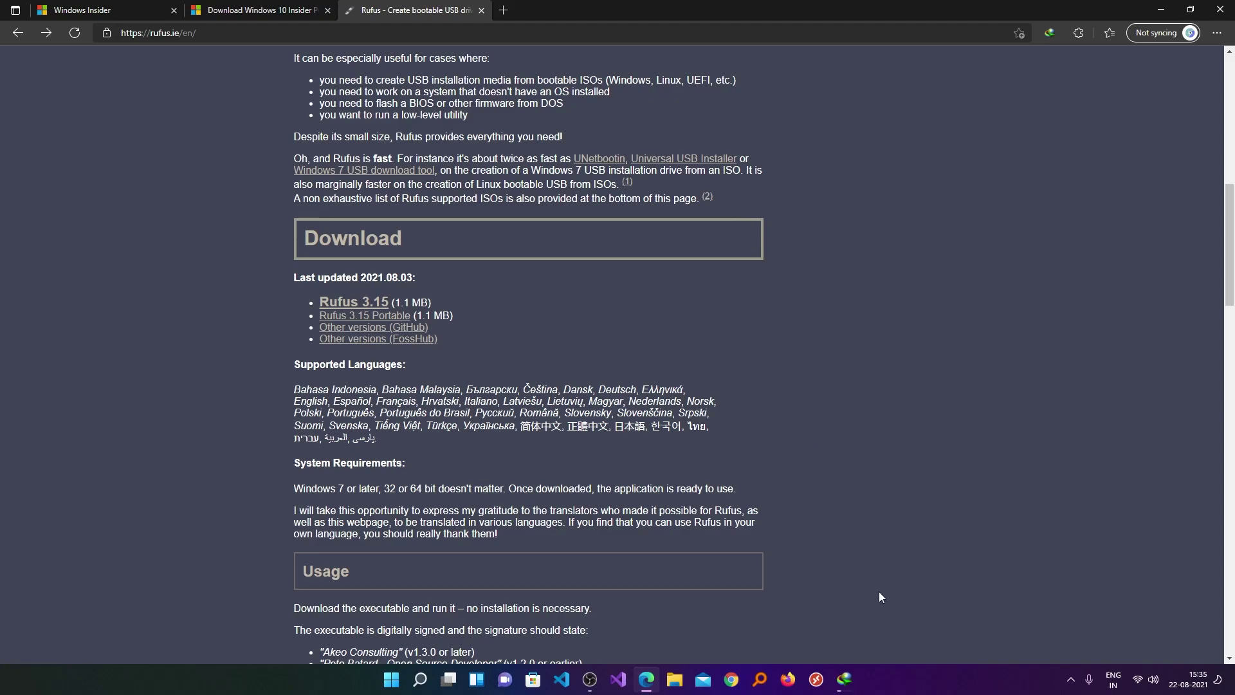
click(845, 678)
click(1046, 613)
click(845, 679)
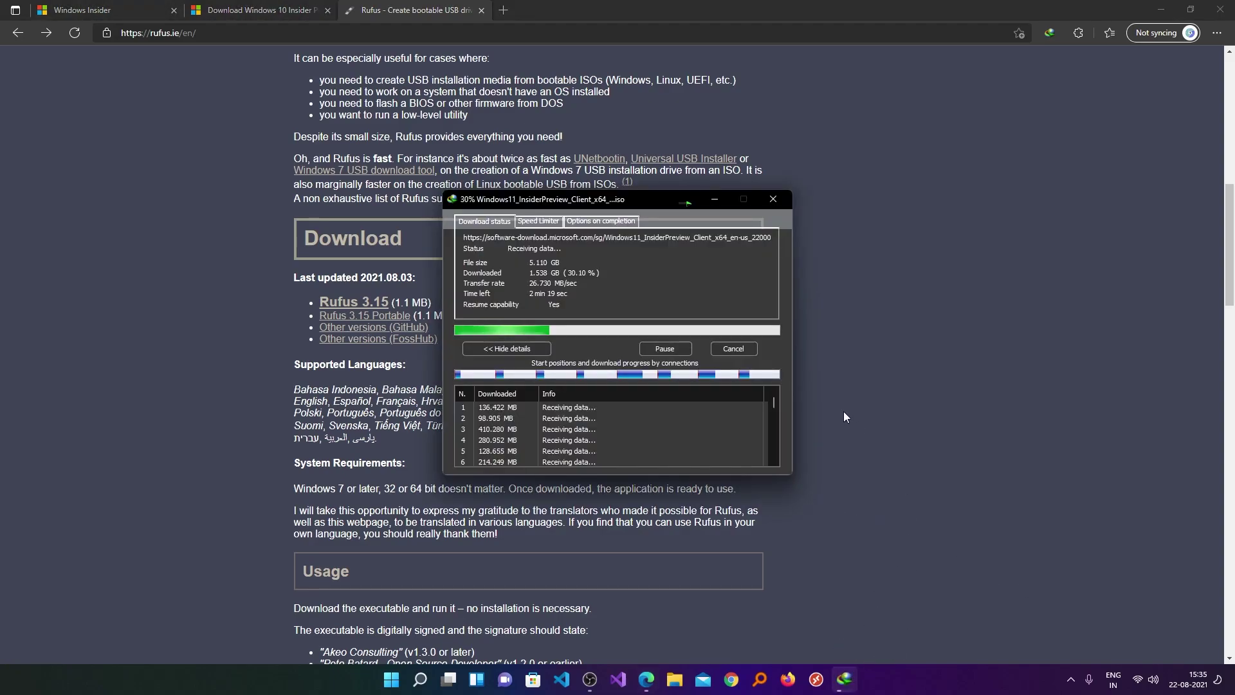
Open IDM's download list from the hidden tray icons and launch rufus-3.15.exe.
click(1070, 680)
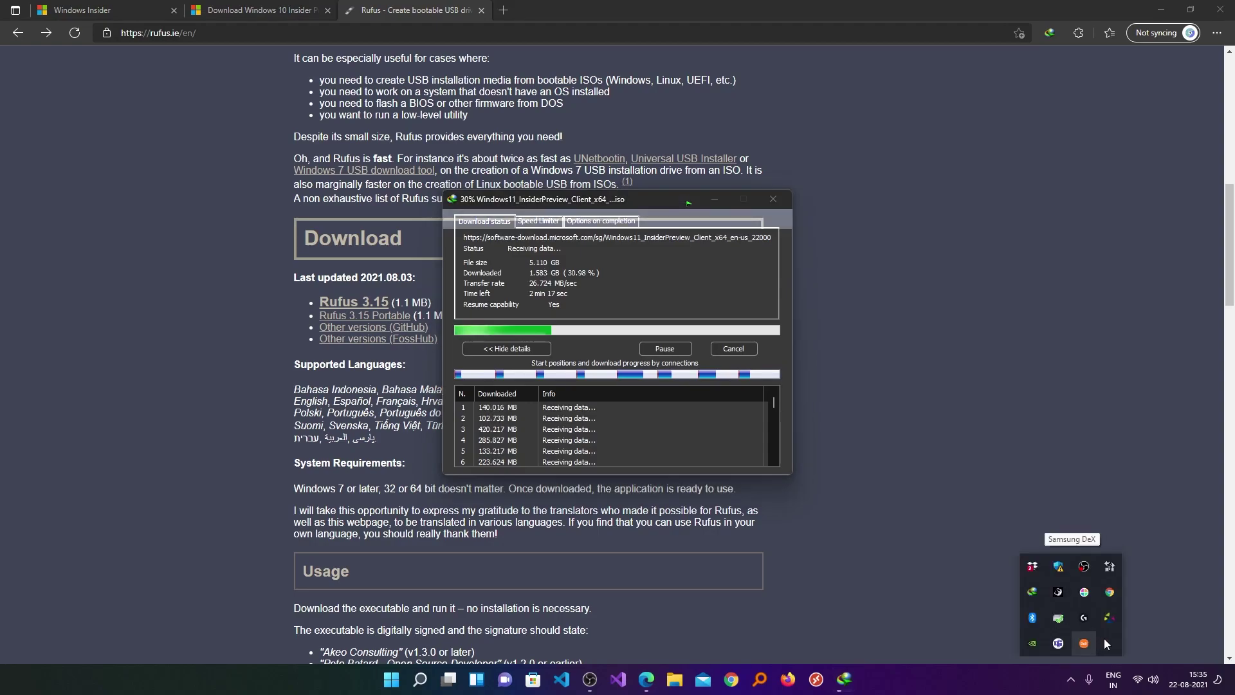
click(993, 473)
click(1072, 677)
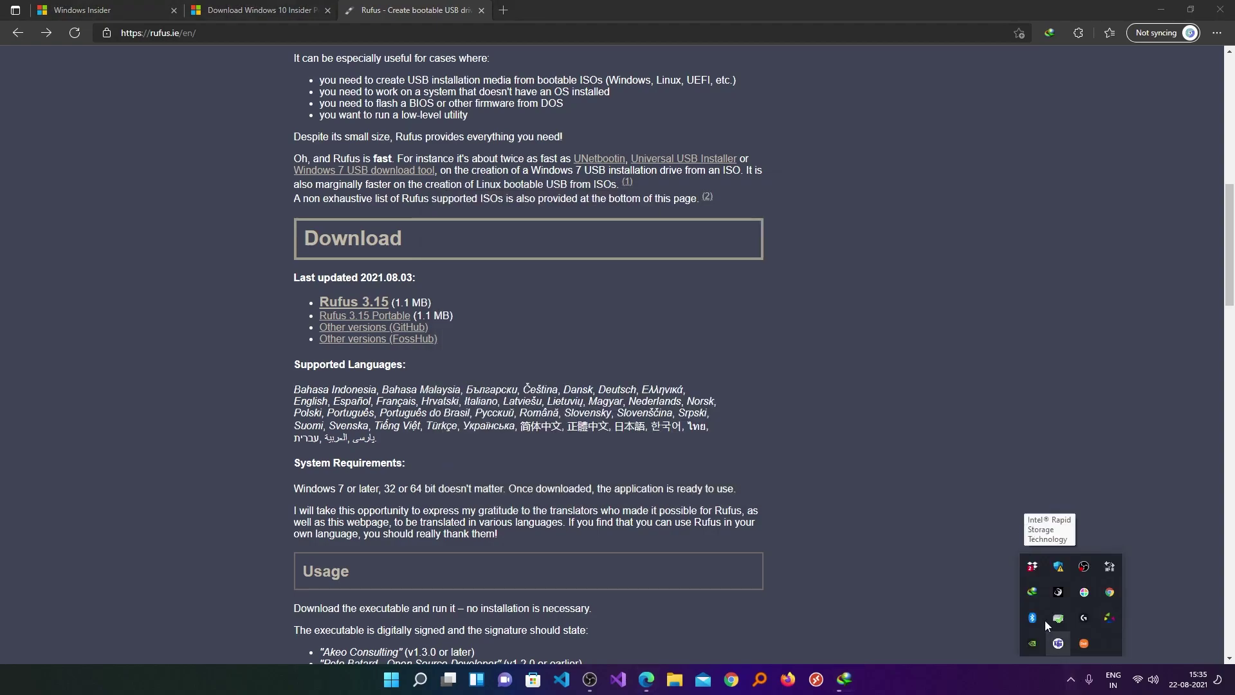
click(1034, 594)
right_click(521, 449)
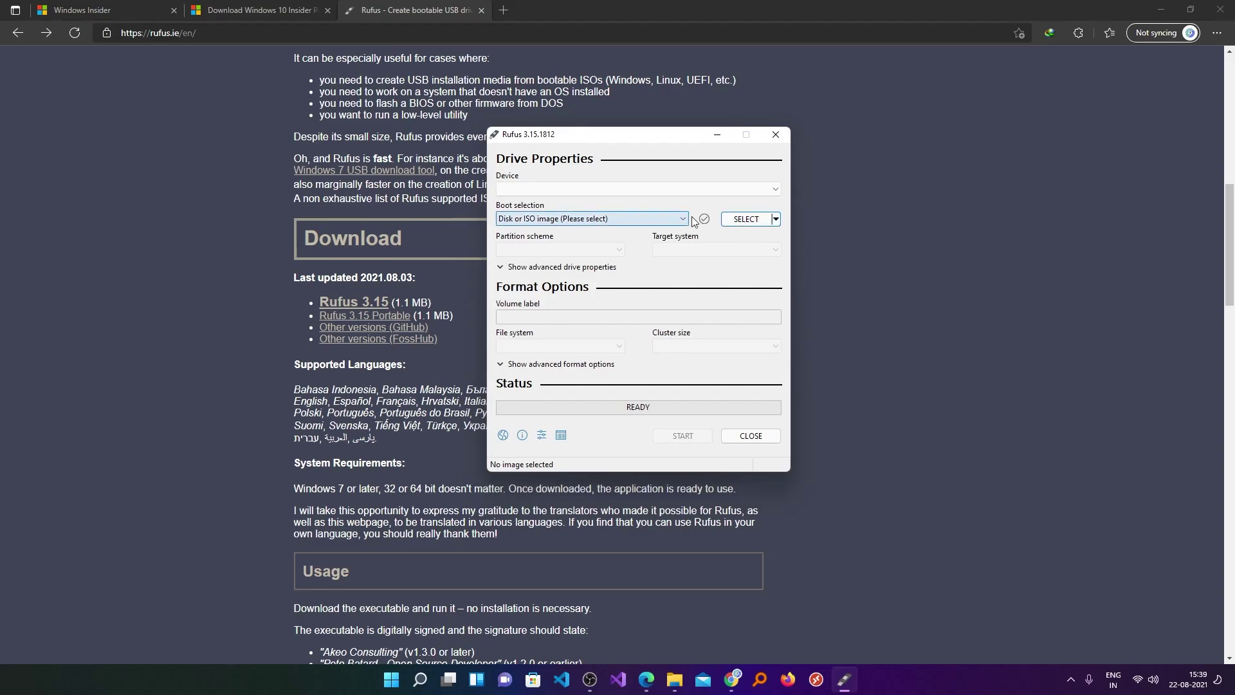
Load the Windows 11 Insider Preview ISO from SSD (G:) as Rufus's boot image.
click(748, 222)
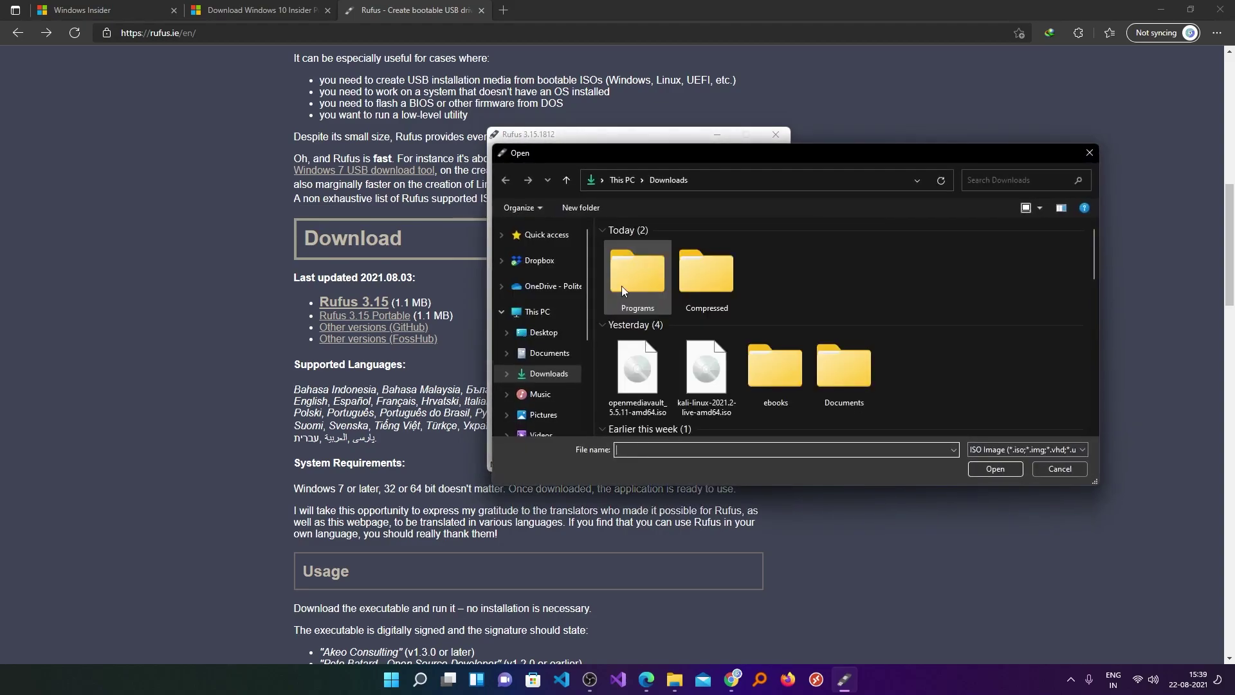
scroll(559, 357, down, 2)
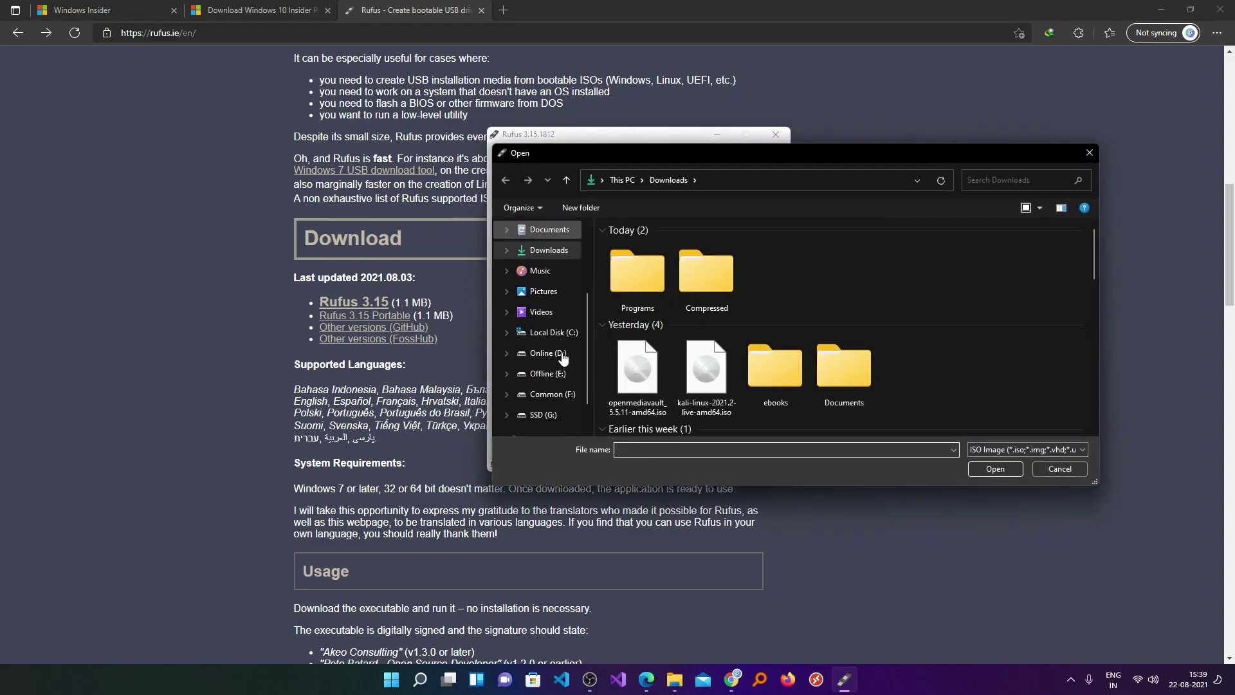
click(543, 415)
double_click(647, 428)
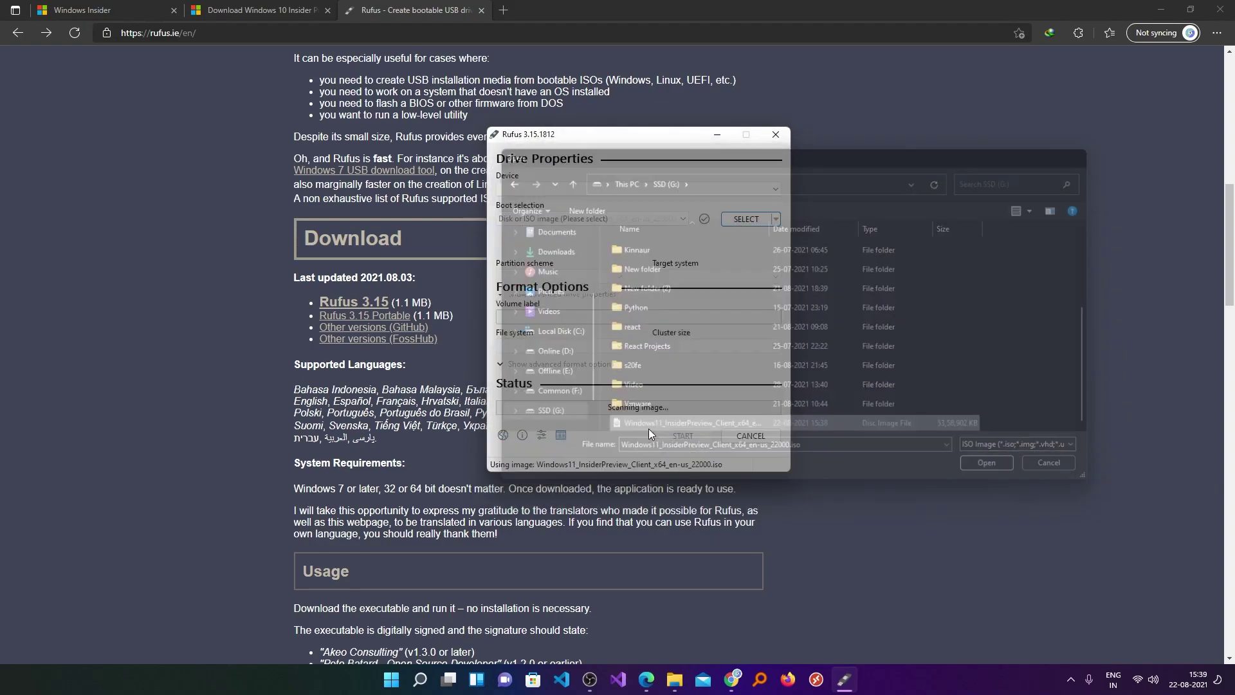
Keep the 32 GB USB drive as the device and GPT as the partition scheme.
click(729, 191)
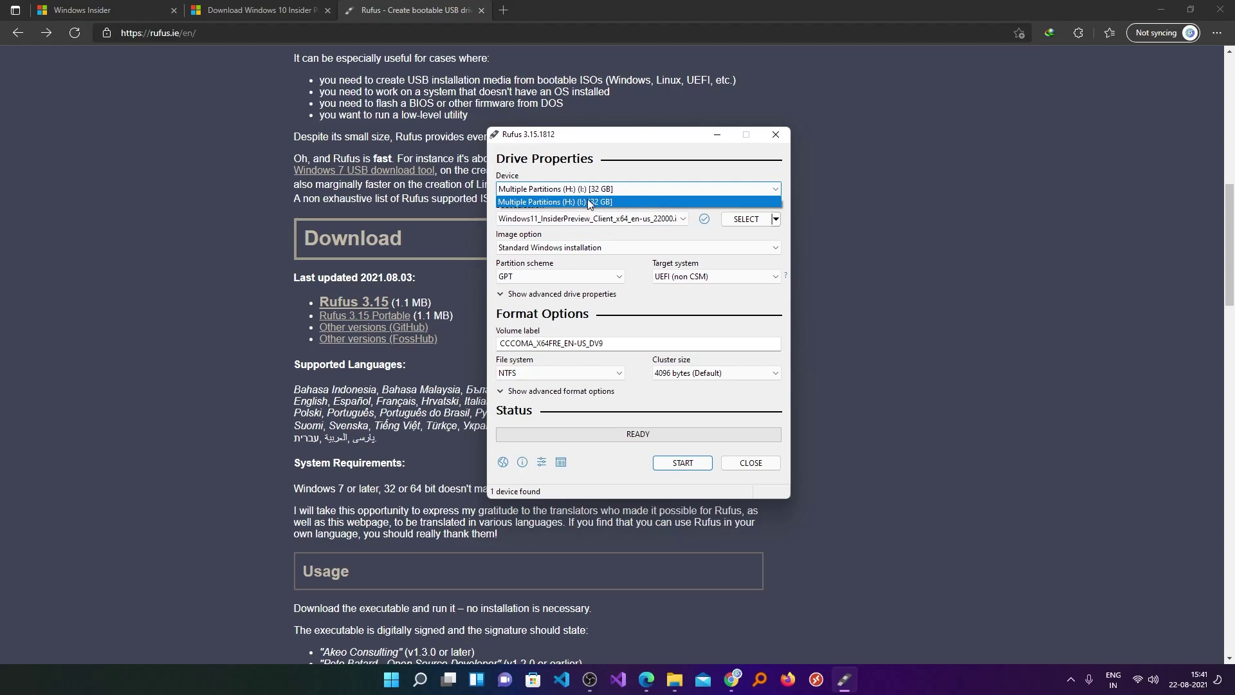
click(614, 202)
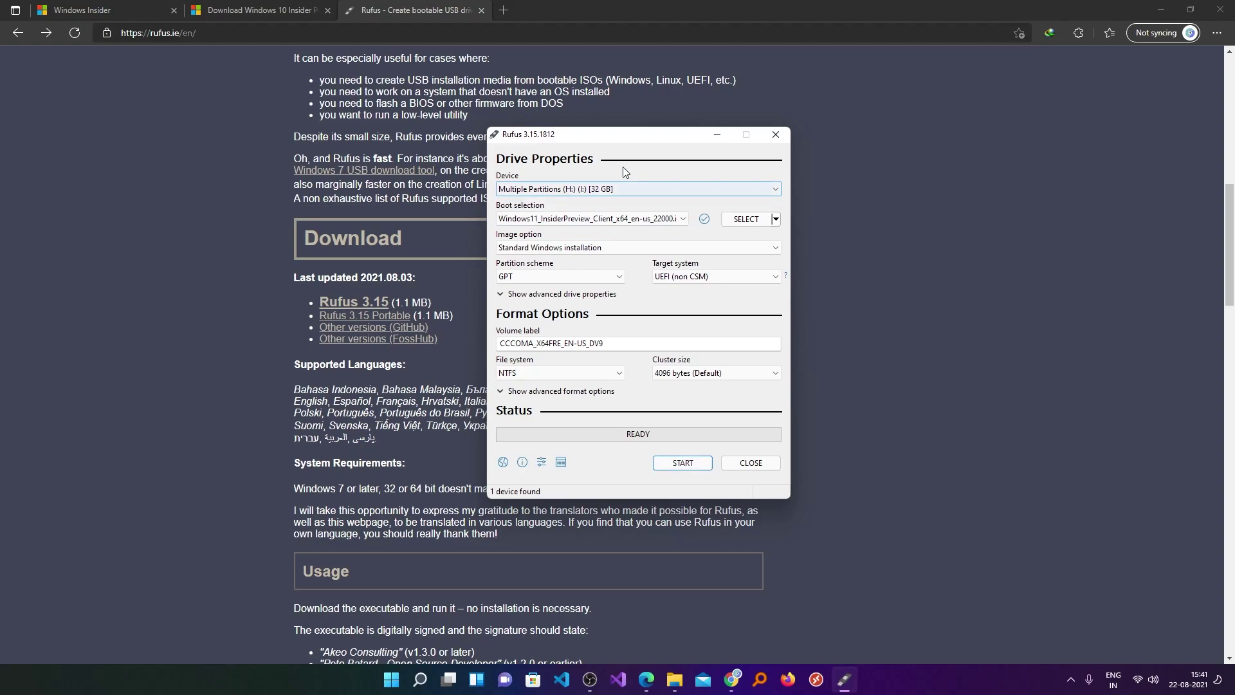
click(604, 276)
click(583, 271)
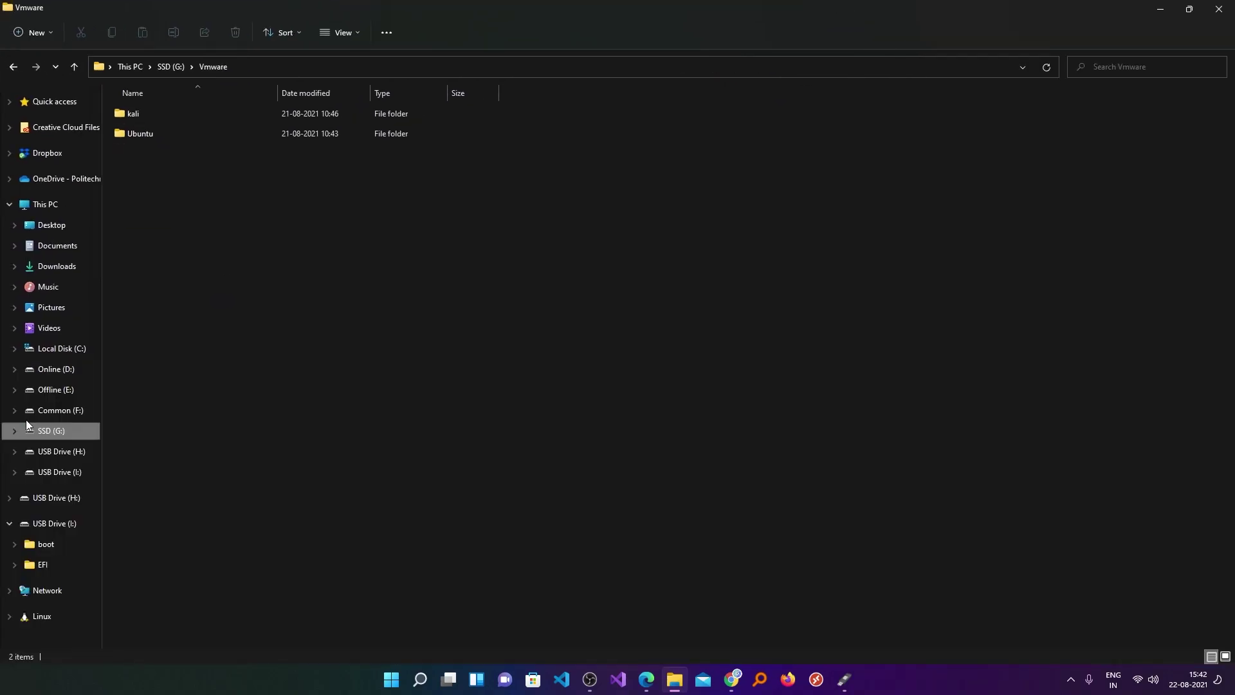
Open Offline (E:) properties and select the WDS500G3X0C-00SJG0 disk under Hardware.
click(27, 207)
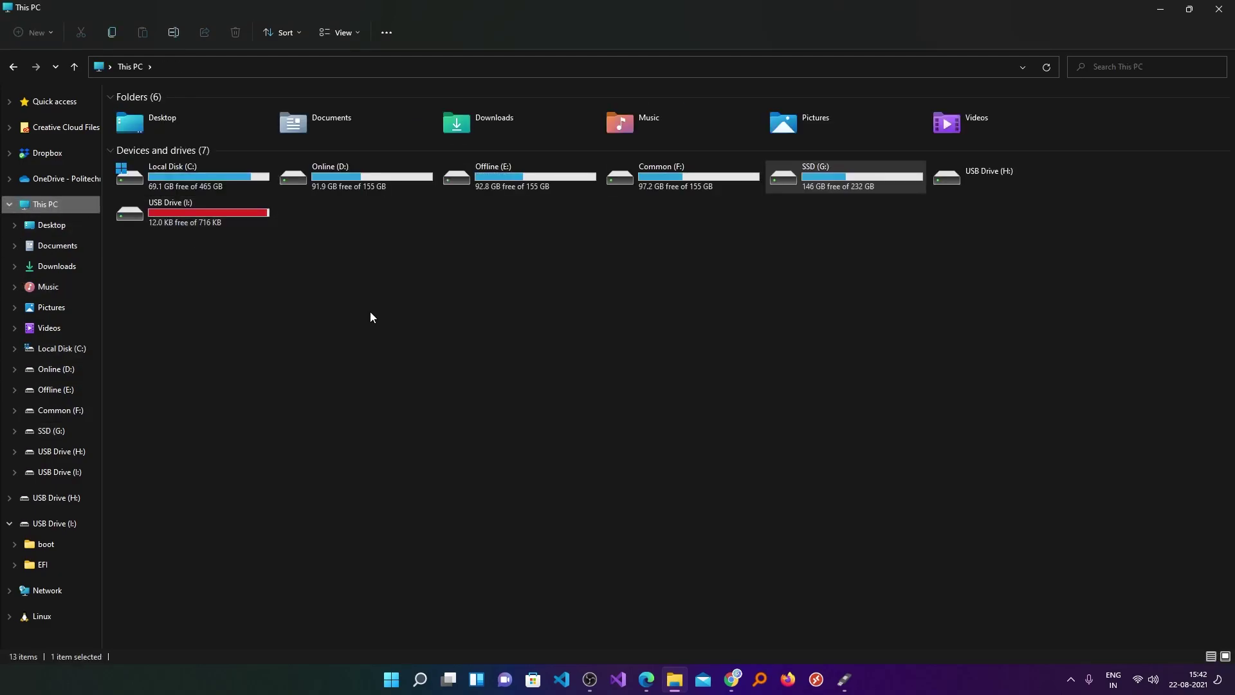
right_click(527, 187)
click(573, 354)
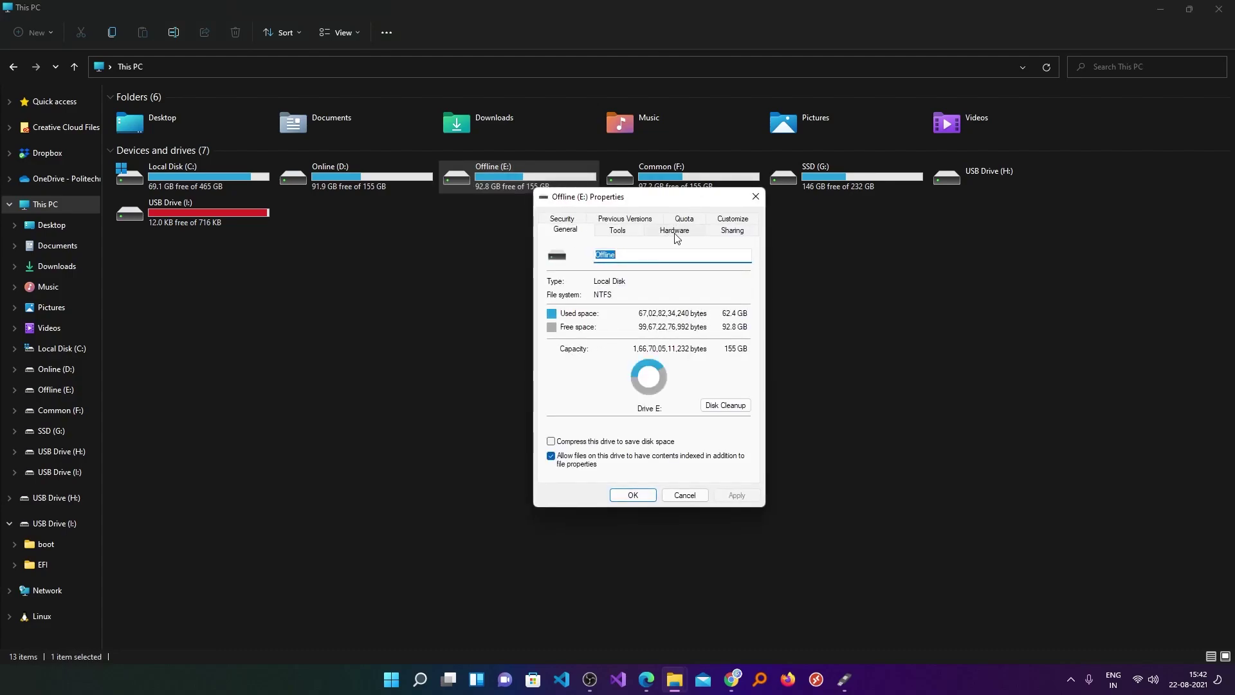
click(675, 233)
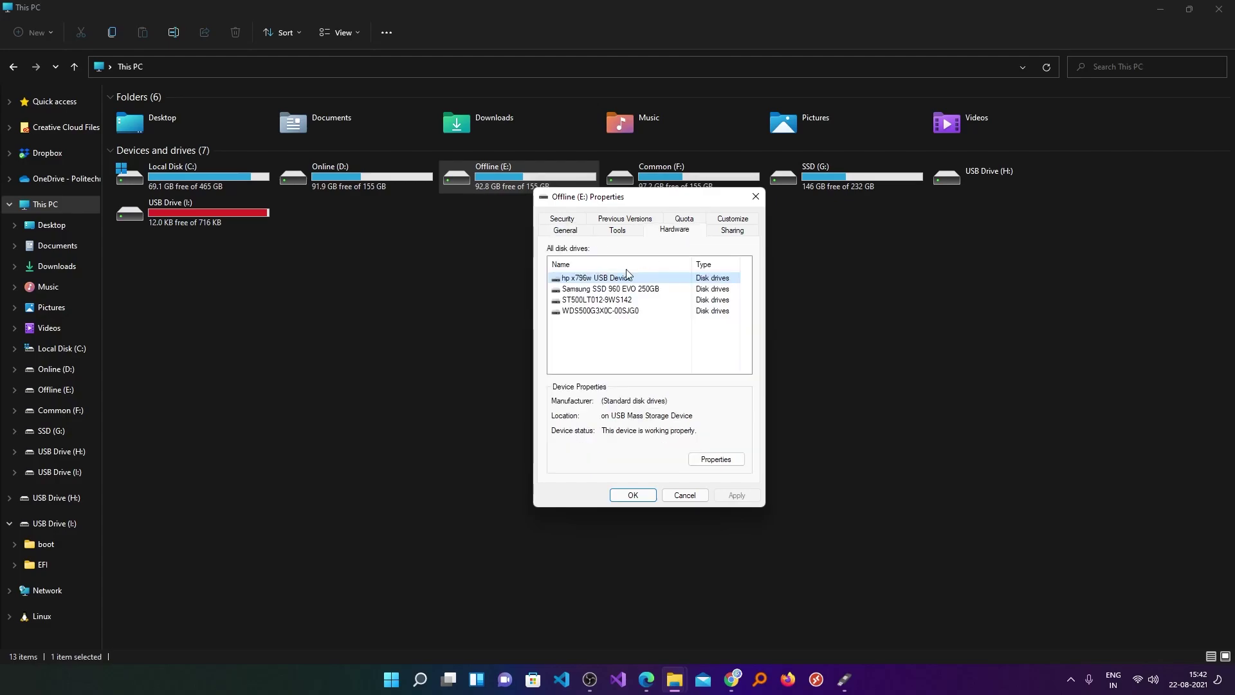
click(599, 311)
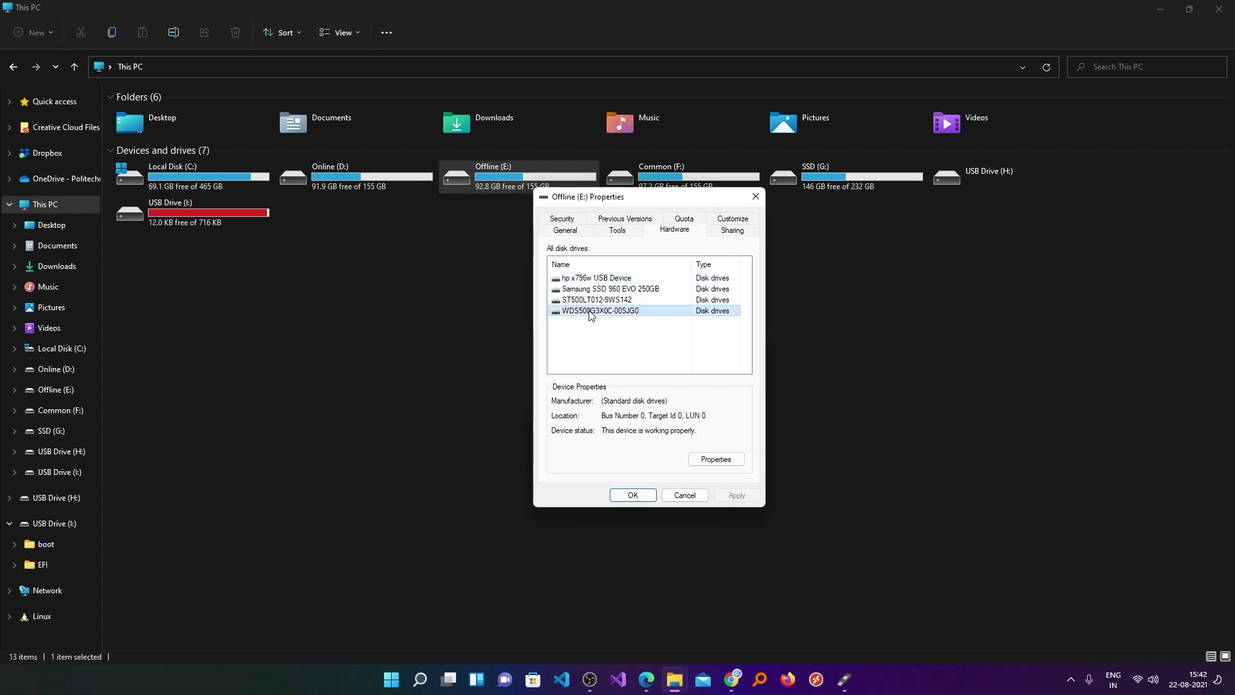
Populate the disk's Volumes details to confirm GPT partition style, then close both dialogs.
click(714, 459)
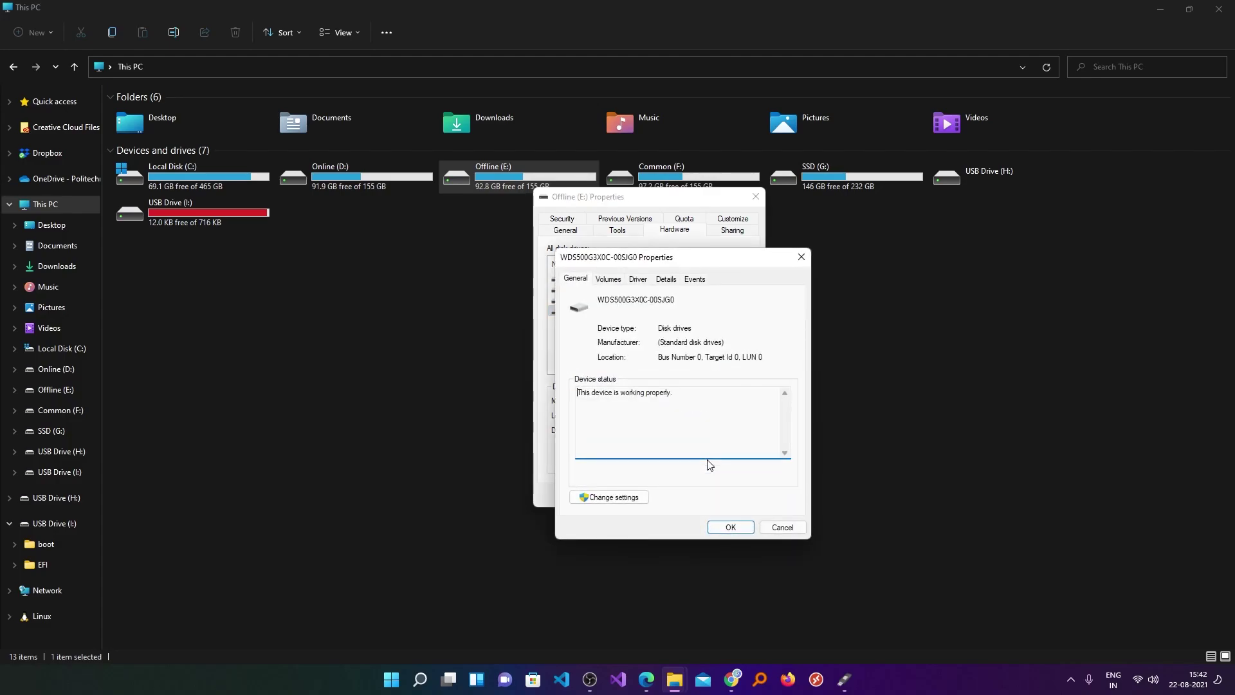
click(608, 279)
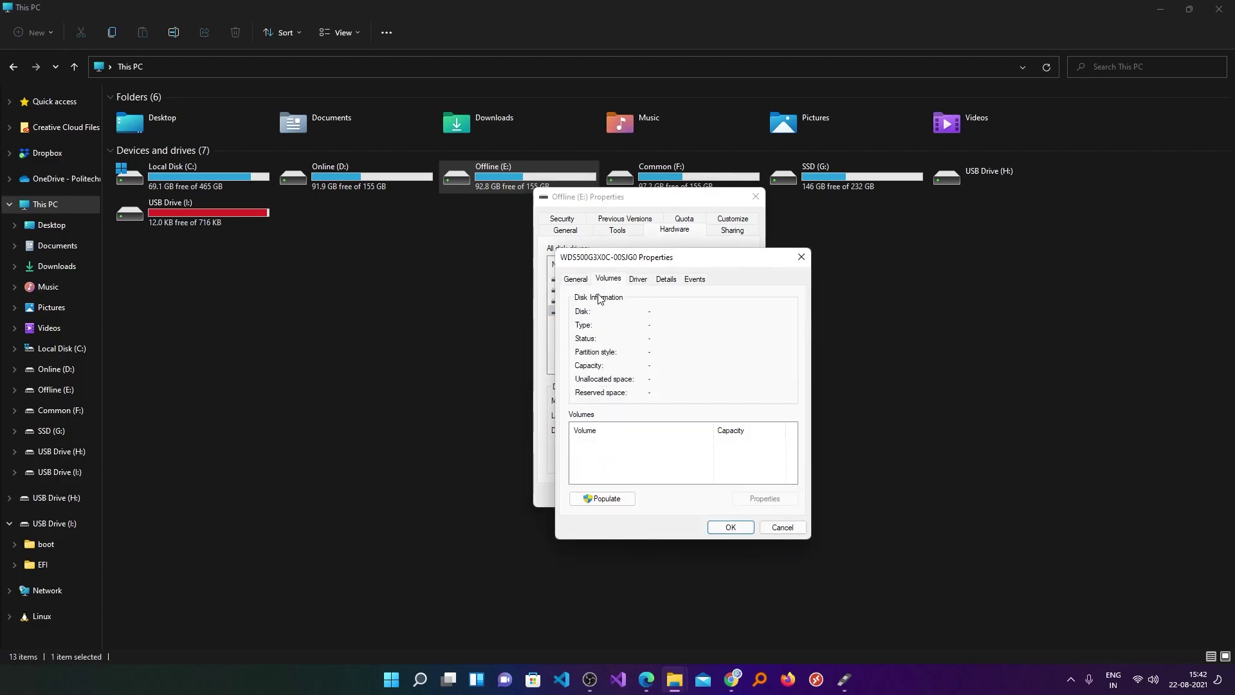
click(605, 500)
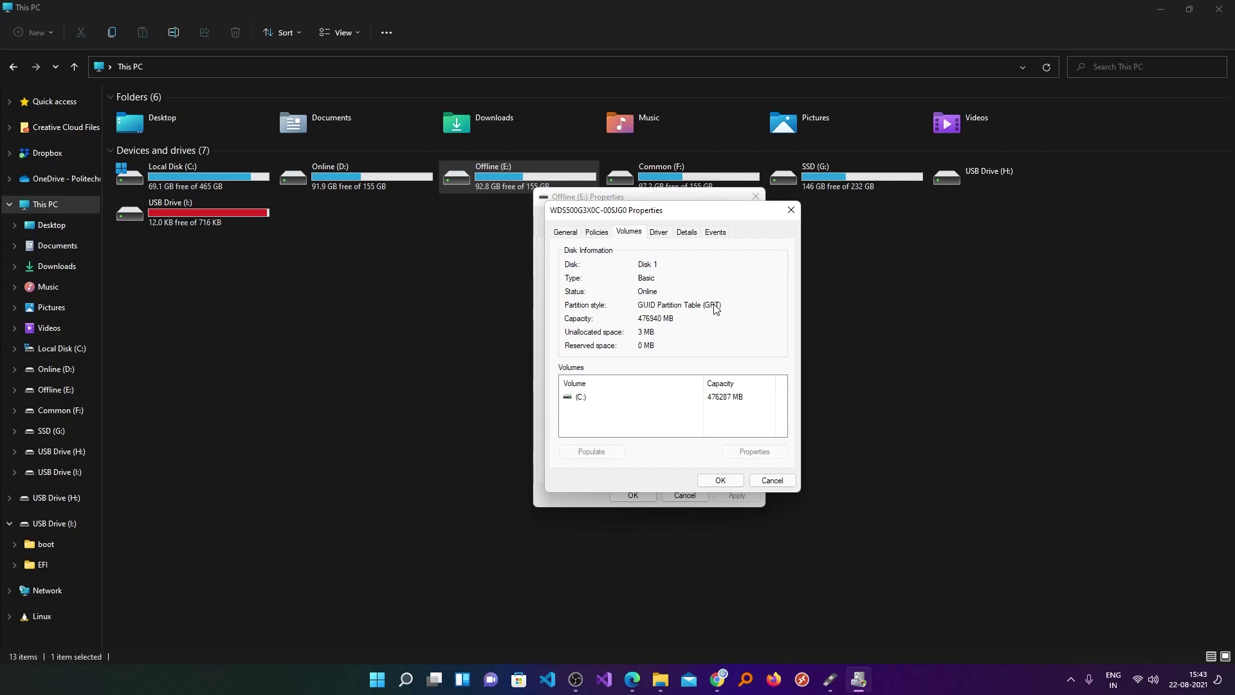
click(791, 210)
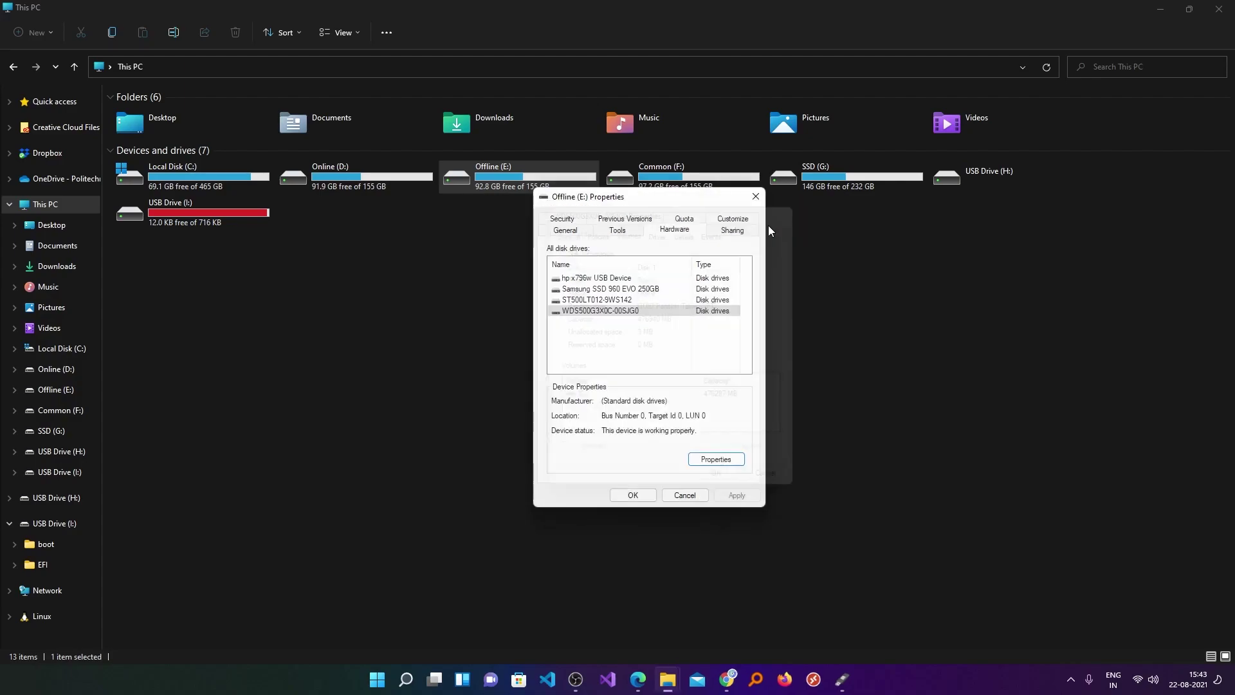
click(756, 196)
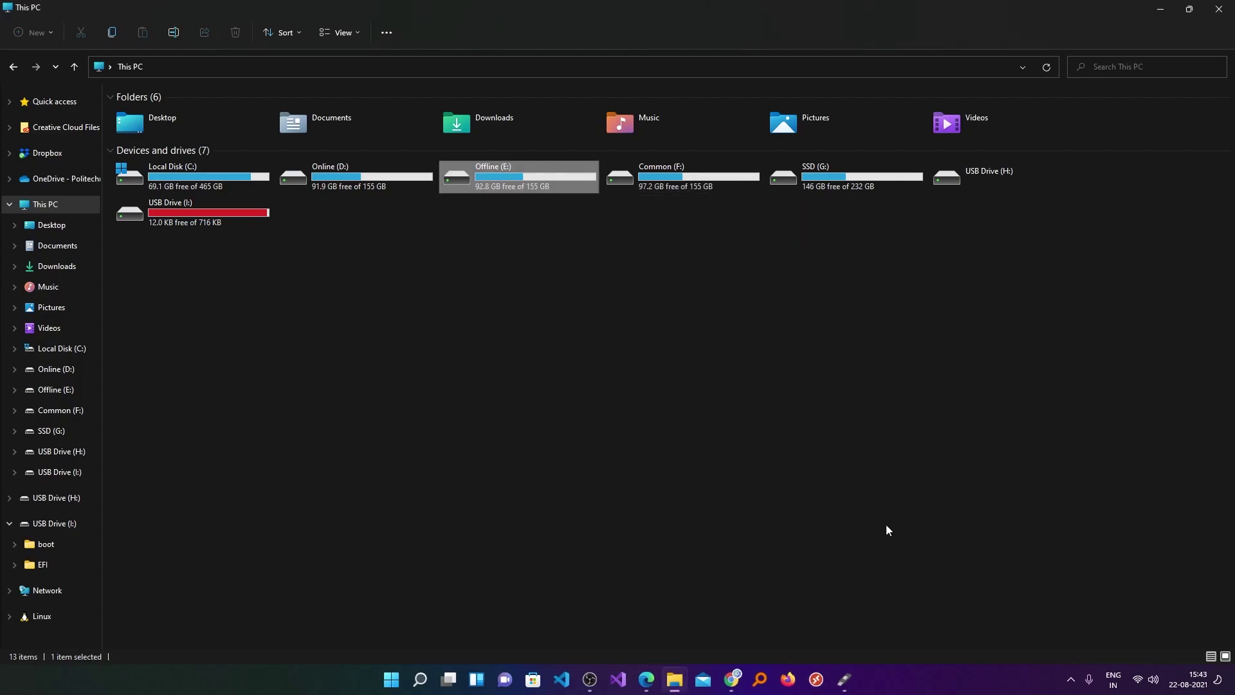
Keep the GPT partition scheme and write the Windows 11 ISO to the 32 GB drive, accepting both warnings.
click(845, 680)
click(597, 277)
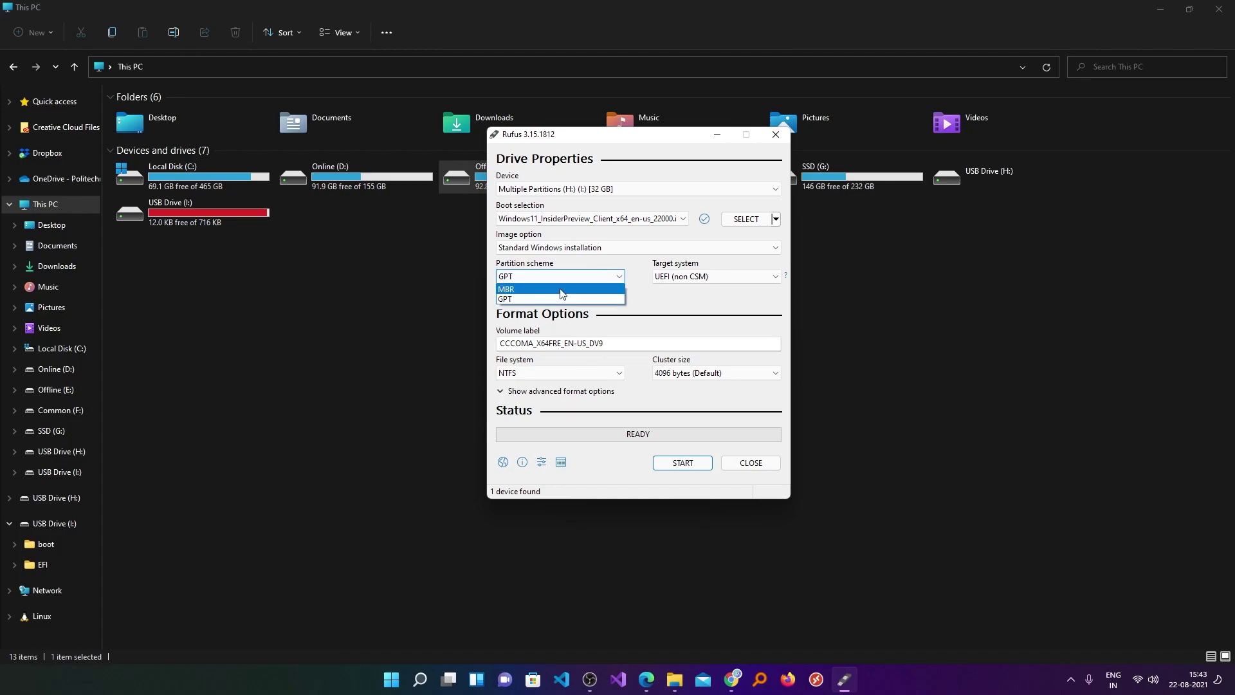
click(639, 297)
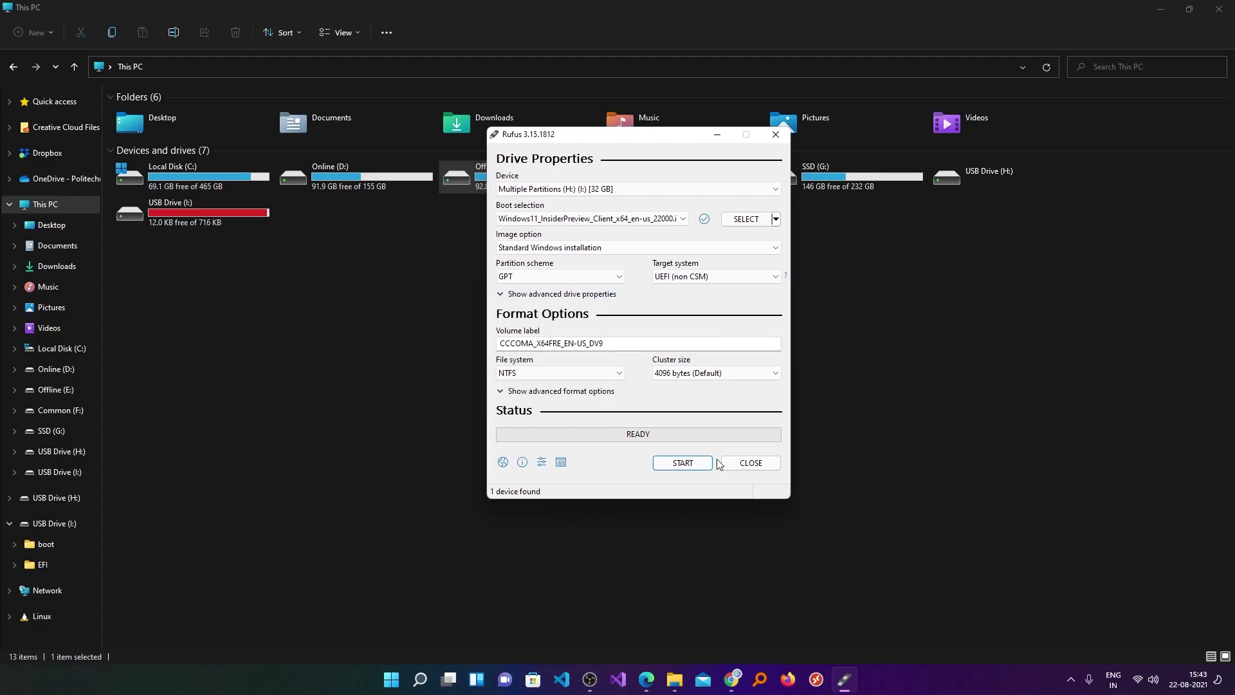
click(680, 468)
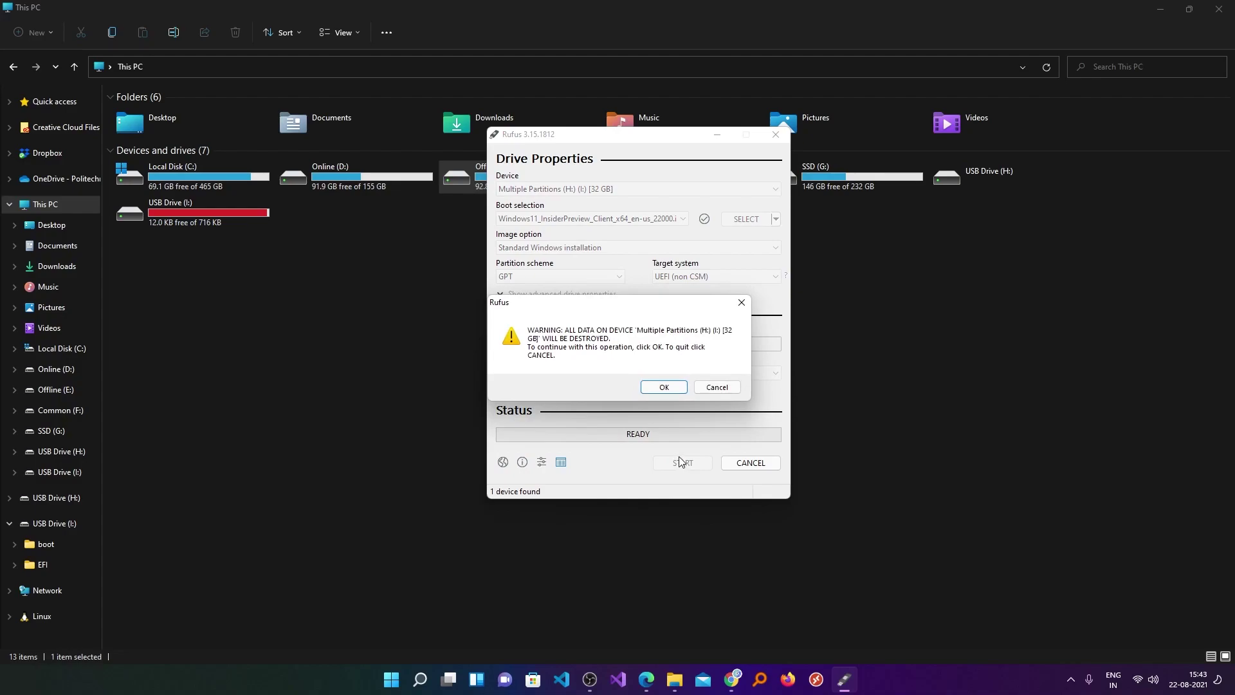
click(660, 389)
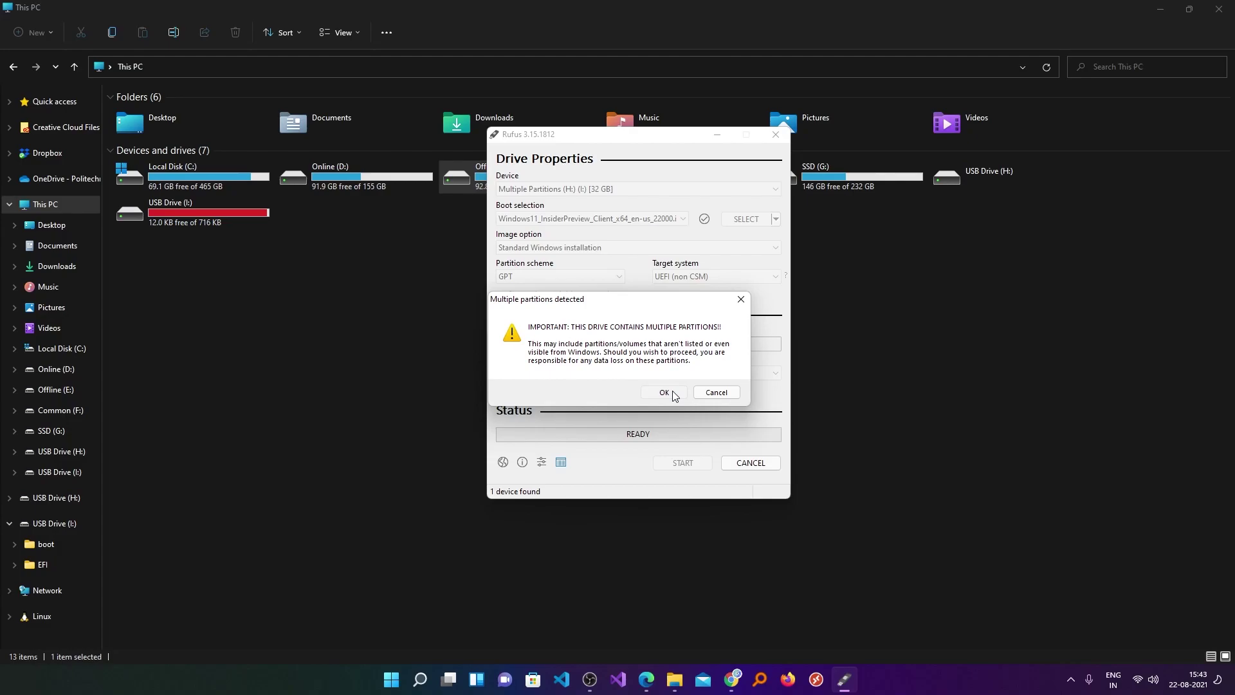
click(673, 392)
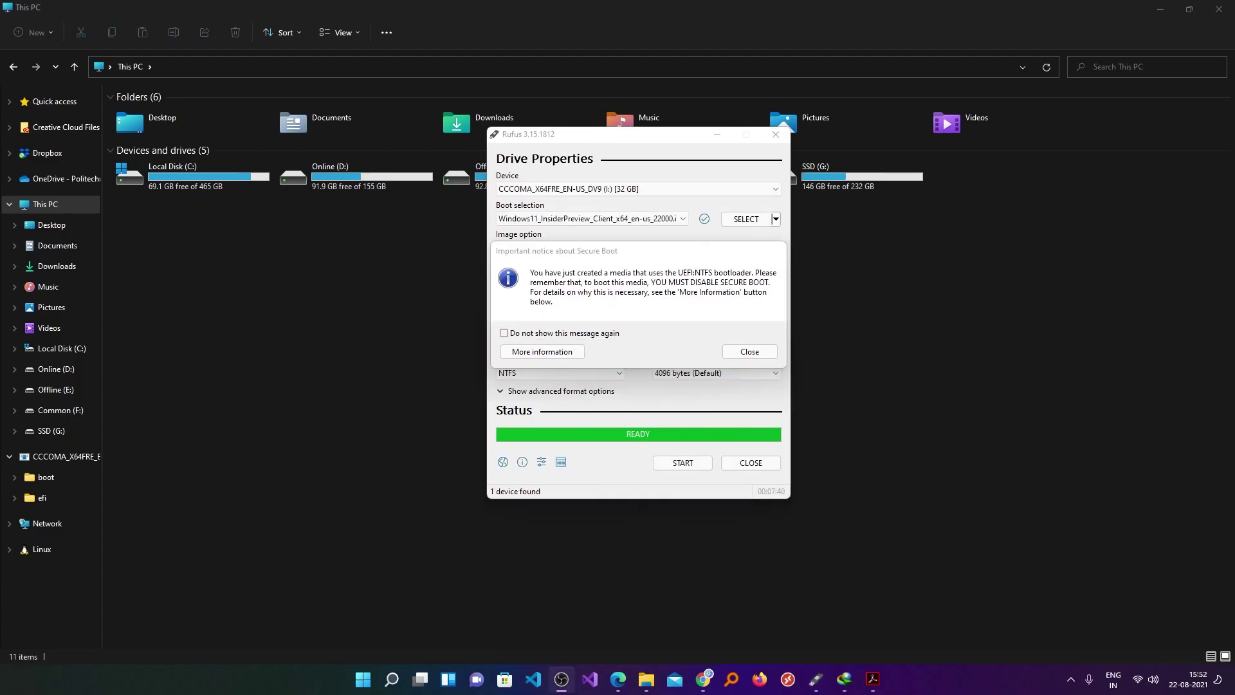
Dismiss the Secure Boot notice, close Rufus, and inspect the CCCOMA_X64FRE_EN-US_DV9 drive's setup files before returning to This PC.
click(750, 351)
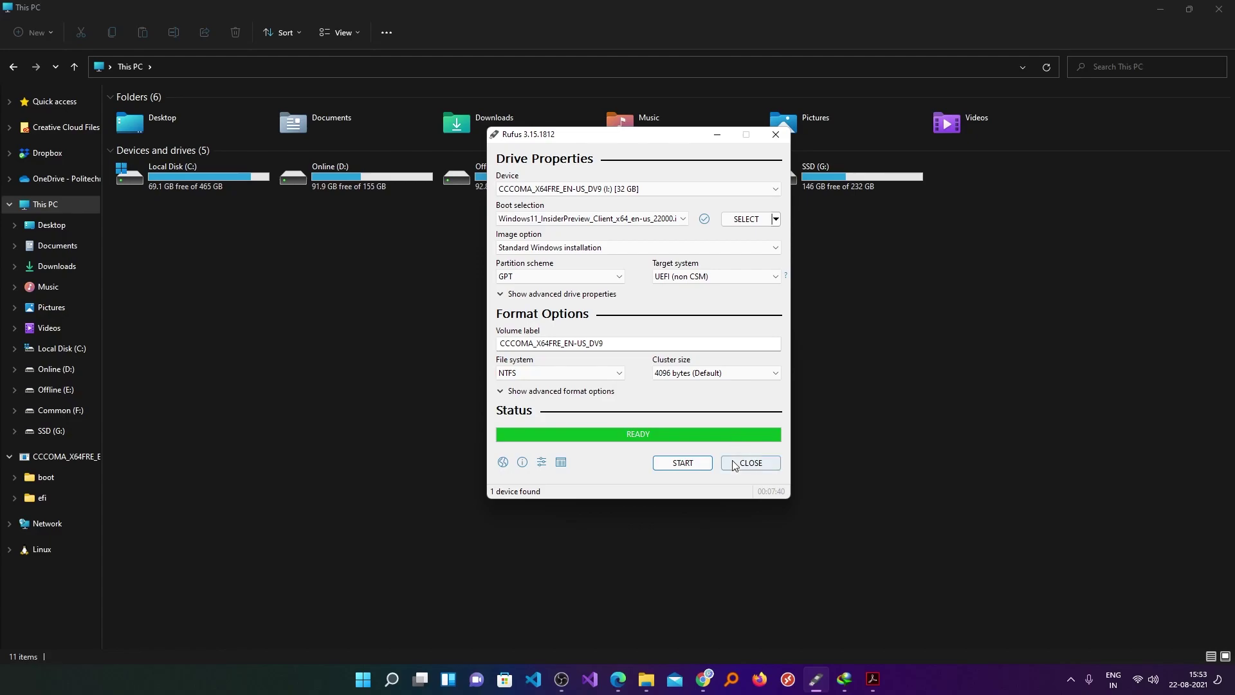
click(734, 462)
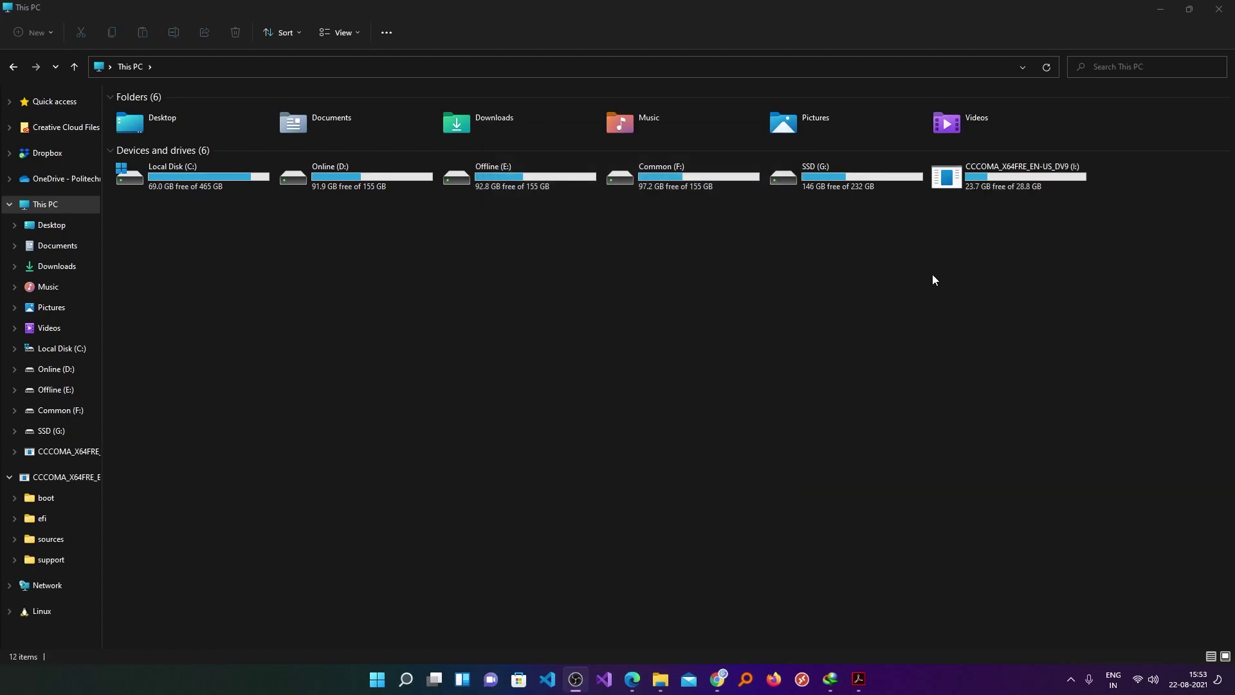
double_click(994, 183)
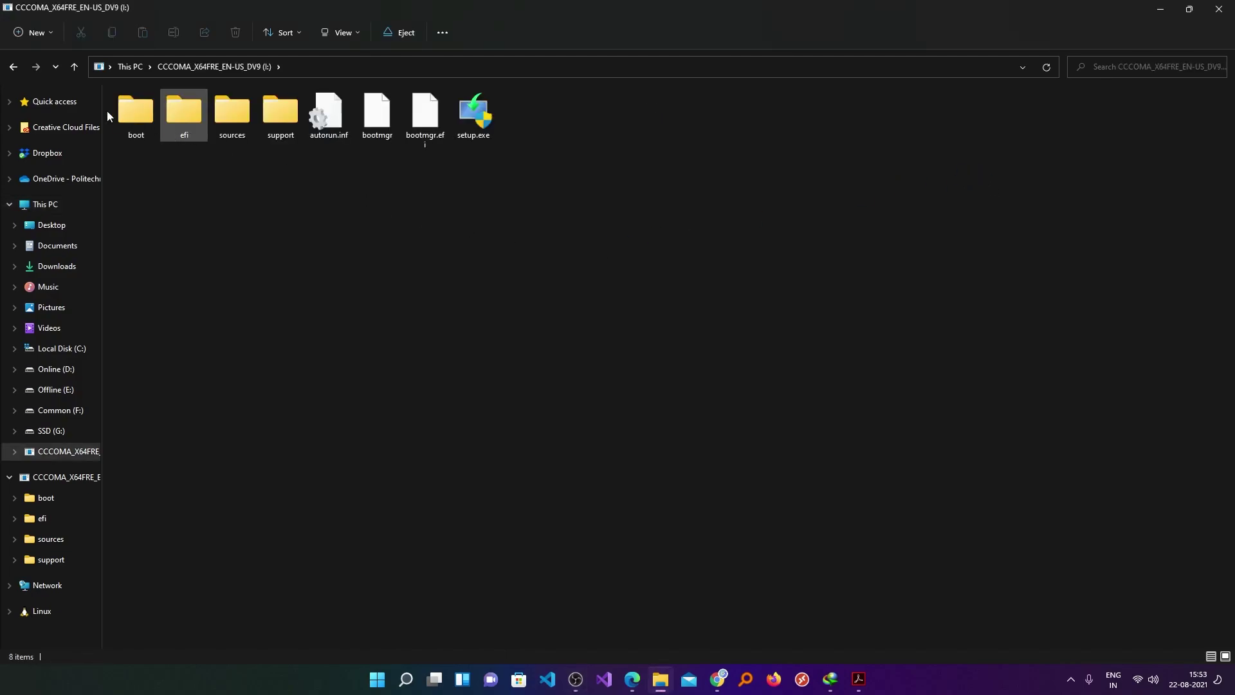
click(13, 66)
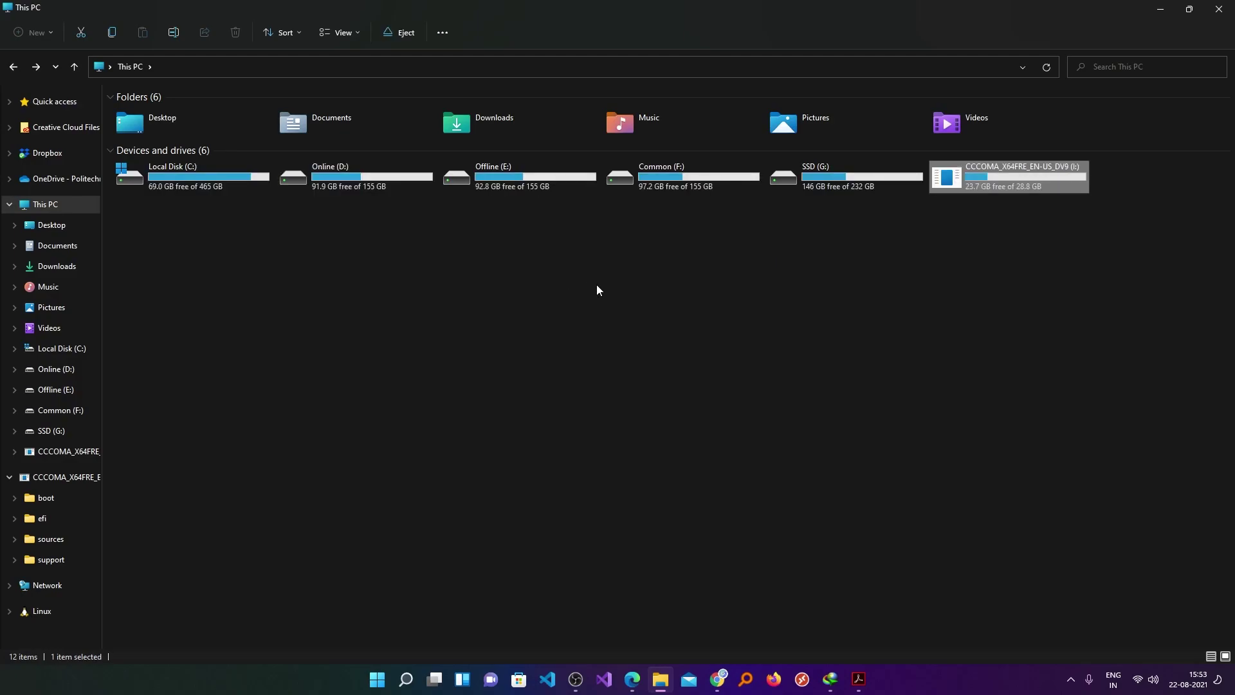